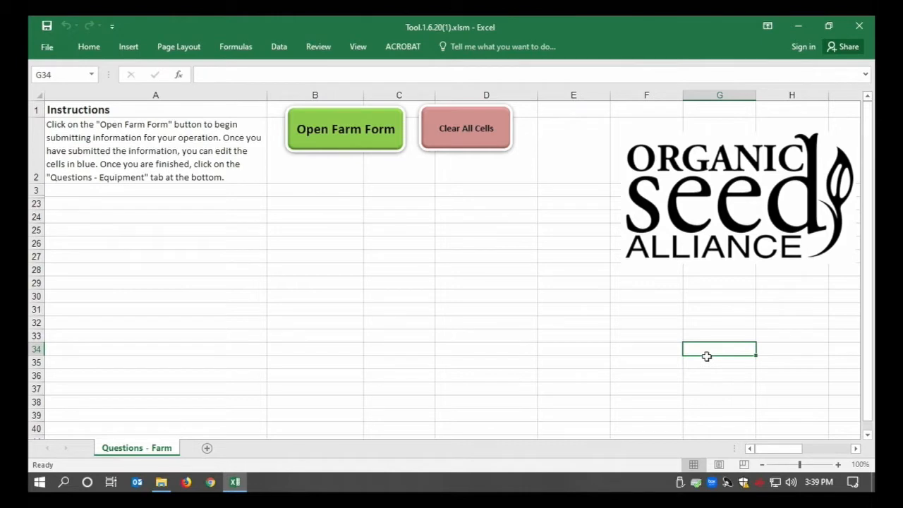
# Step: Open the Farm Form and enter Butternut squash as the crop, with 2 acres of production area and 10 acres for all crops
pyautogui.click(362, 147)
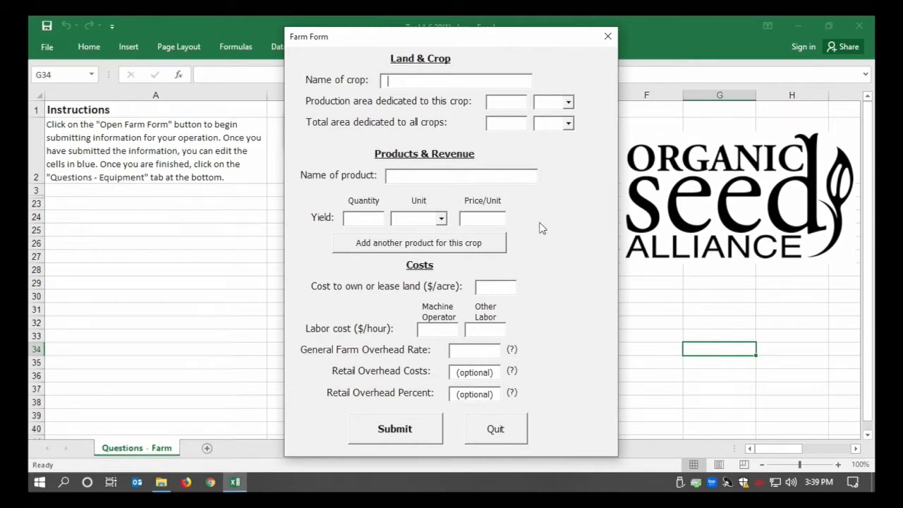
pyautogui.write('Butternut squash')
pyautogui.press('Tab')
pyautogui.write('2')
pyautogui.press('Tab')
pyautogui.press('Down')
pyautogui.press('Tab')
pyautogui.write('10')
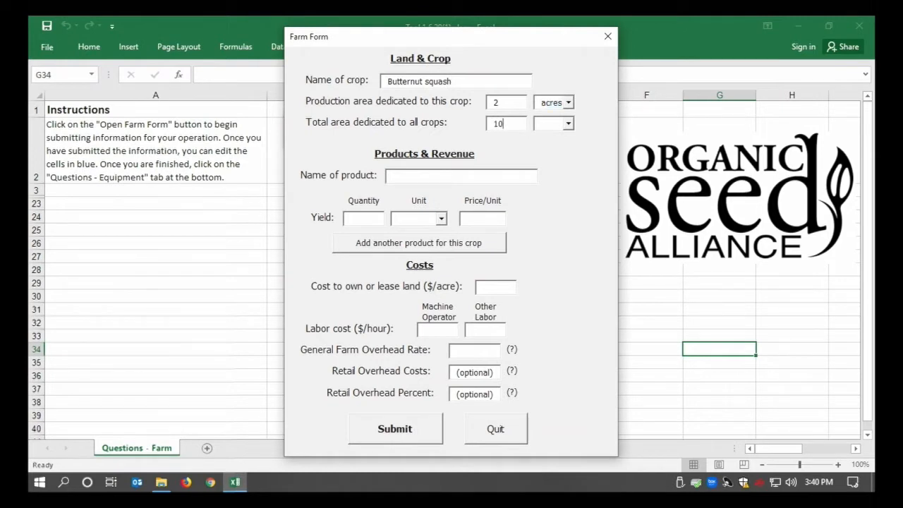
pyautogui.press('Tab')
pyautogui.press('Down')
# Step: Enter Squash seed as the product, with a yield of 550 pounds at a price of 5 per pound
pyautogui.press('Tab')
pyautogui.write('B')
pyautogui.press('BackSpace')
pyautogui.write('Squash seed')
pyautogui.press('Tab')
pyautogui.write('550')
pyautogui.press('Tab')
pyautogui.write('pounds')
pyautogui.press('Tab')
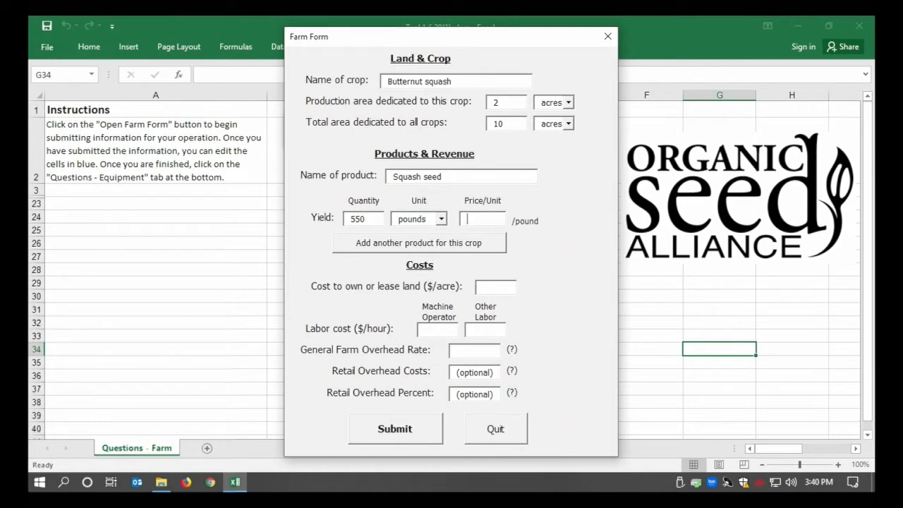
pyautogui.write('5')
# Step: Set the land cost to 50 $/acre, machine operator labor to 20 $/hour and other labor to 15 $/hour
pyautogui.click(492, 288)
pyautogui.write('58')
pyautogui.press('BackSpace')
pyautogui.write('0')
pyautogui.press('Tab')
pyautogui.write('20')
pyautogui.press('Tab')
pyautogui.write('15')
# Step: Check the help notes for the farm overhead rate and retail overhead costs, set the General Farm Overhead Rate to 5 and submit the form
pyautogui.click(512, 352)
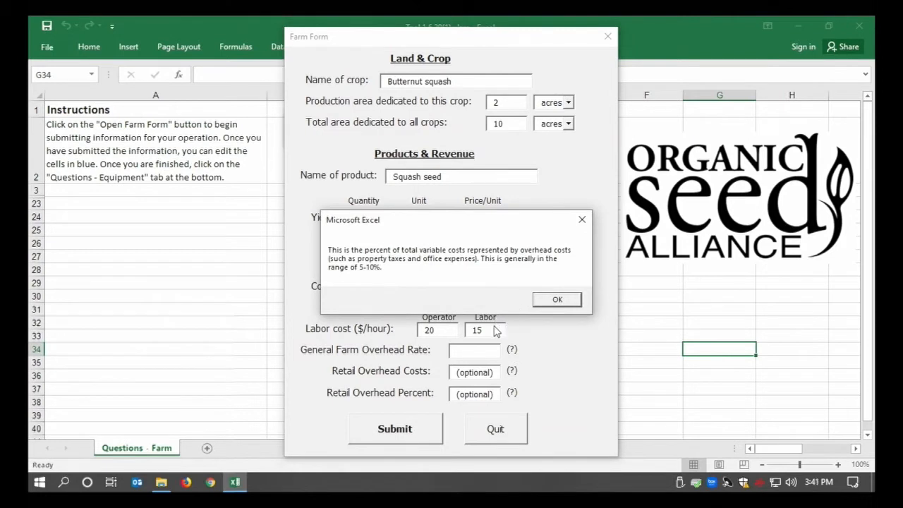
pyautogui.click(563, 300)
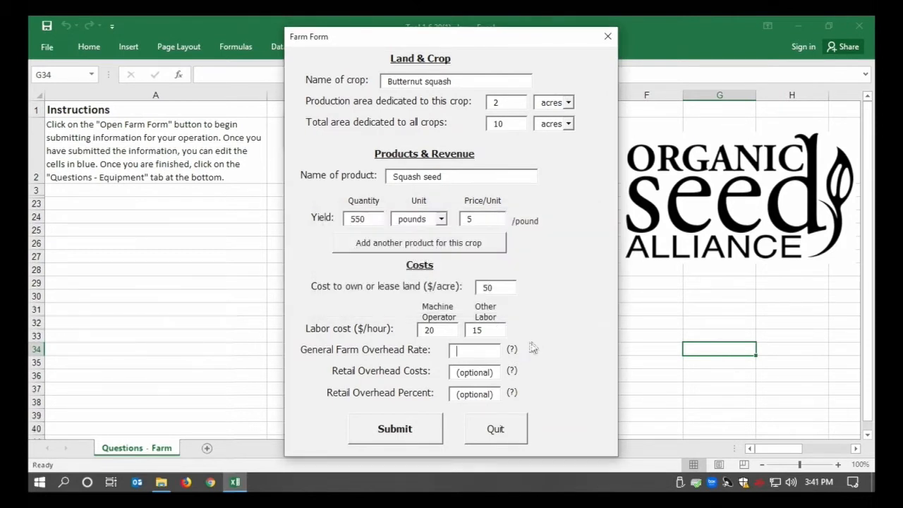
pyautogui.click(513, 371)
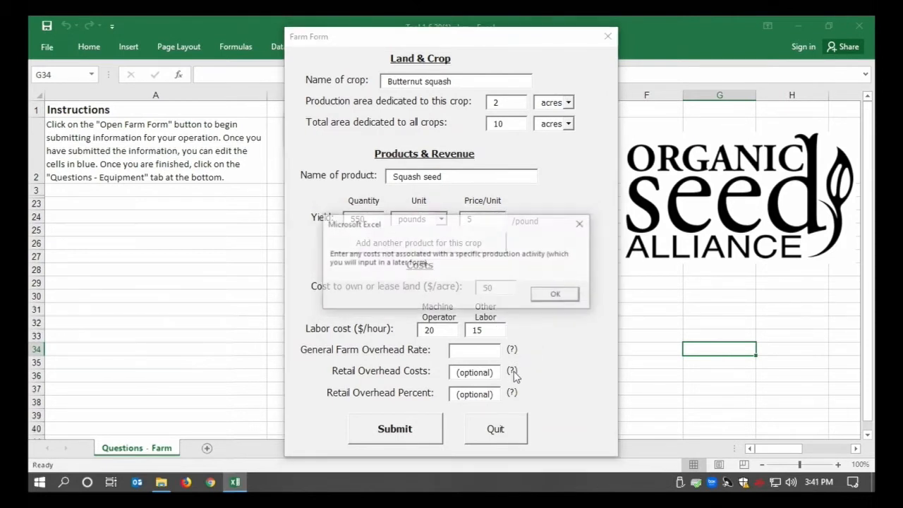
pyautogui.click(561, 297)
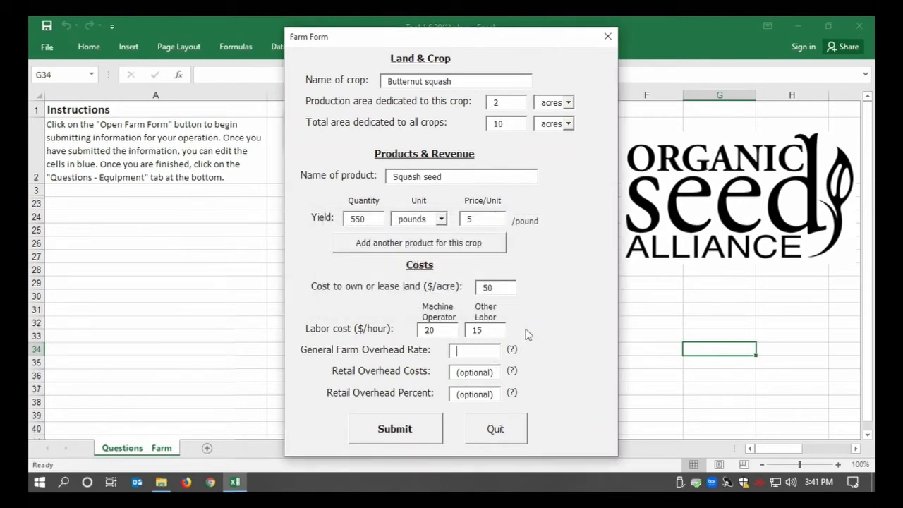
pyautogui.write('5')
pyautogui.click(408, 430)
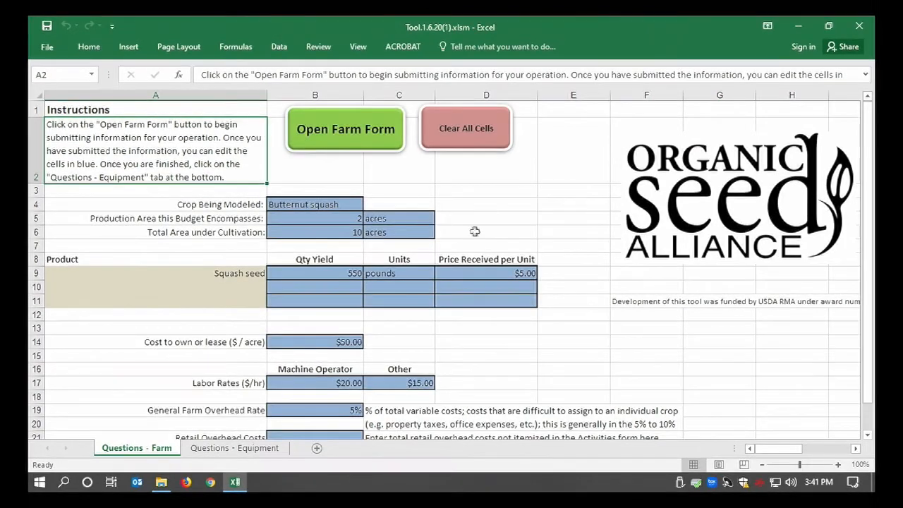
pyautogui.moveTo(313, 207); pyautogui.dragTo(486, 381)
pyautogui.click(483, 360)
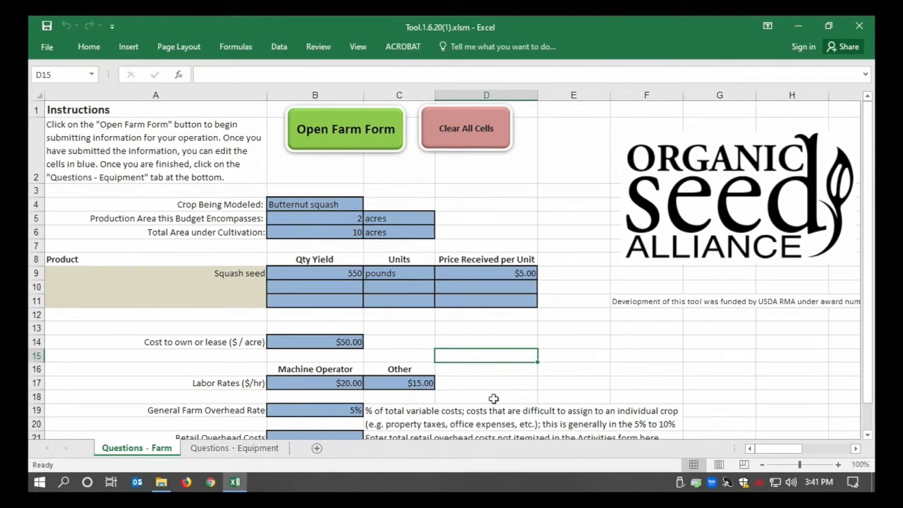
# Step: Open the Equipment Form on the Questions - Equipment sheet and choose Power Unit as category and Tractor, 2 Wheel Drive as equipment
pyautogui.click(253, 453)
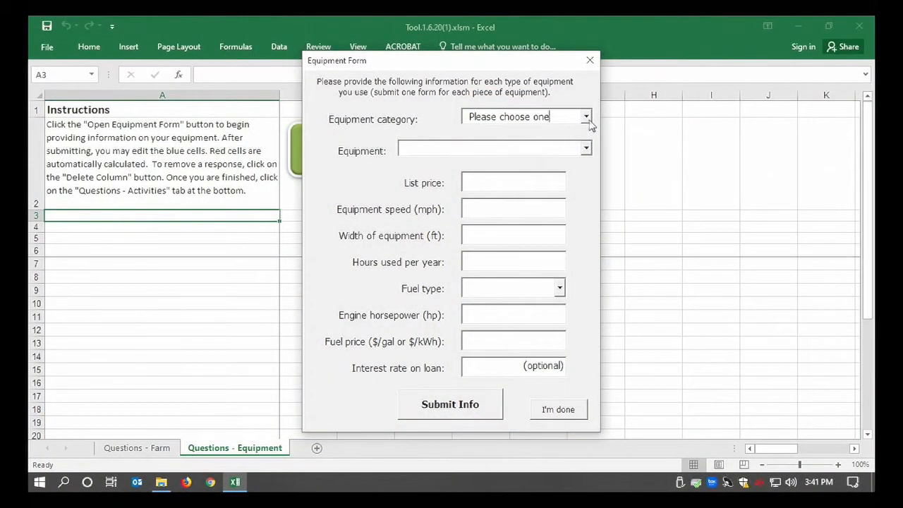
pyautogui.click(588, 117)
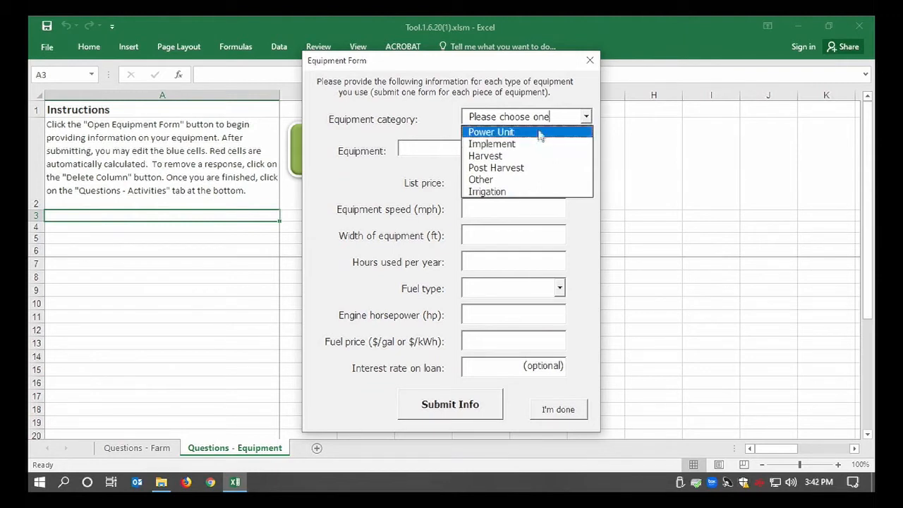
pyautogui.click(541, 133)
pyautogui.click(586, 149)
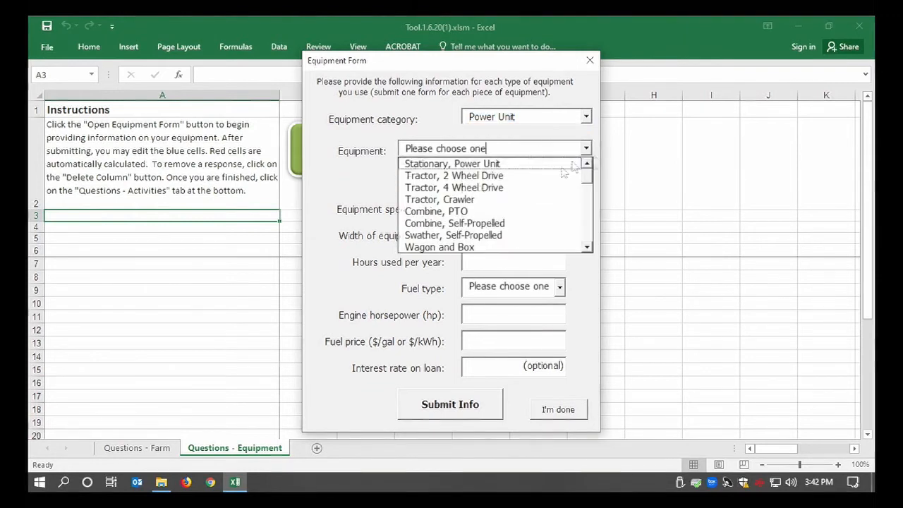
pyautogui.click(514, 176)
# Step: Enter a list price of 5000, a width of 4 ft and 25 hours used per year for the tractor
pyautogui.click(513, 187)
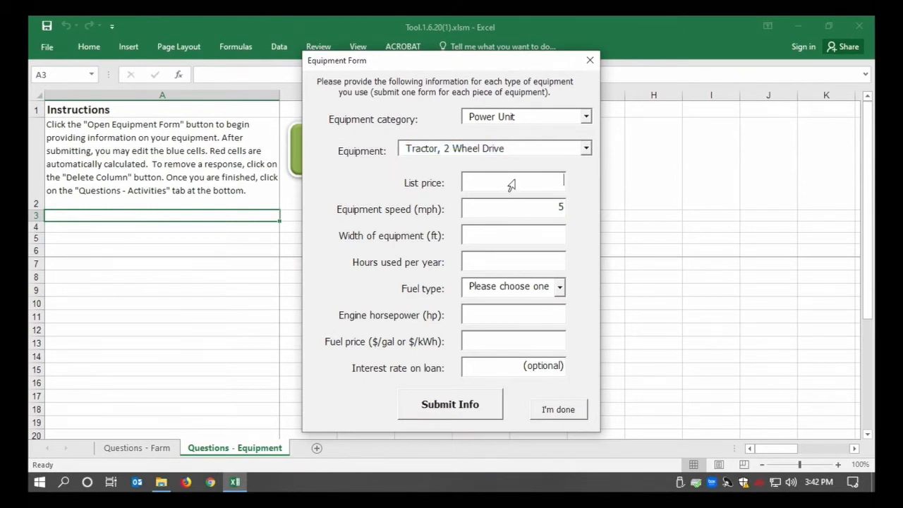
pyautogui.write('5000')
pyautogui.press('Tab')
pyautogui.press('Tab')
pyautogui.write('4')
pyautogui.press('Tab')
pyautogui.write('25')
# Step: Set the tractor's fuel type to Diesel, engine horsepower to 25 and fuel price to 3.55, and submit the entry
pyautogui.press('Tab')
pyautogui.write('D')
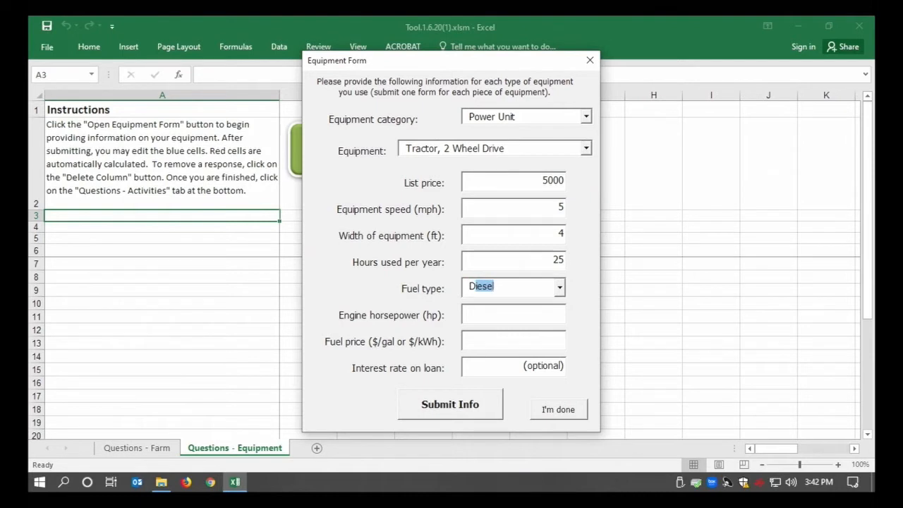
pyautogui.press('Tab')
pyautogui.write('25')
pyautogui.press('Tab')
pyautogui.write('3.55')
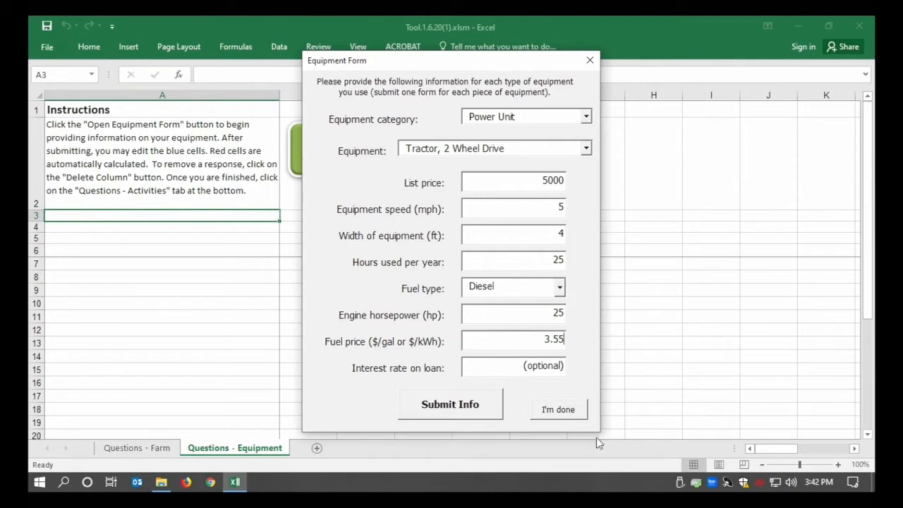
pyautogui.click(463, 406)
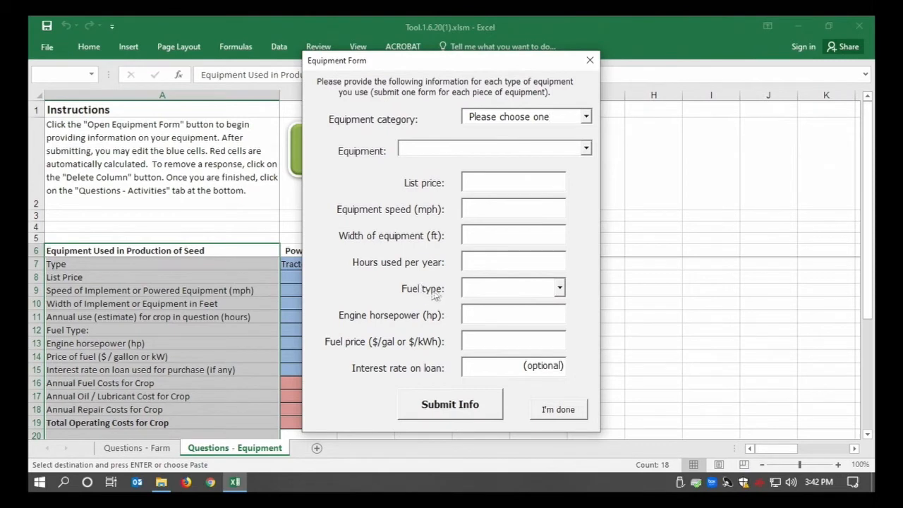
# Step: Choose Implement as the equipment category and Bed sled or shaper as the equipment
pyautogui.click(587, 117)
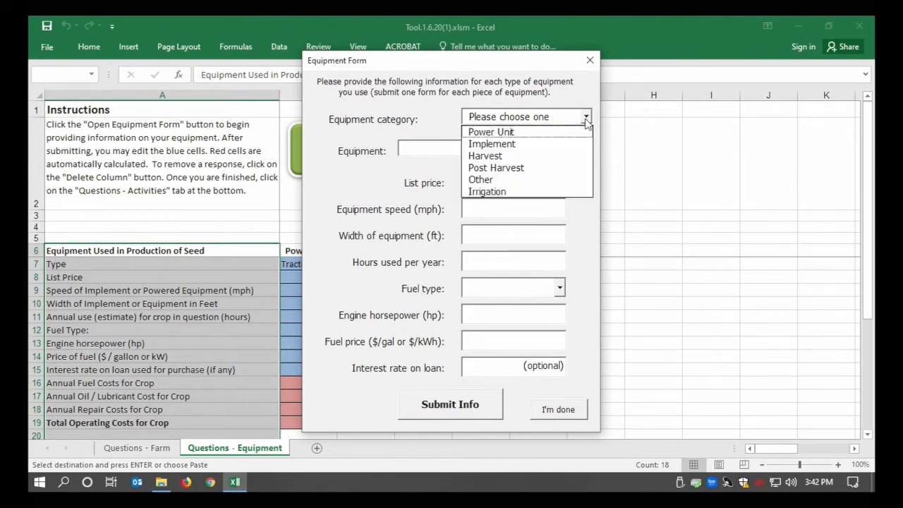
pyautogui.click(547, 142)
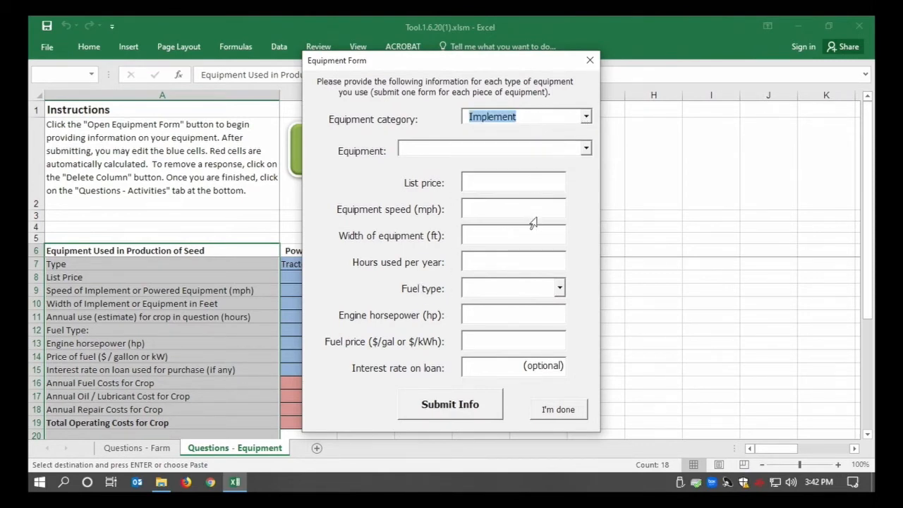
pyautogui.click(586, 148)
pyautogui.click(540, 167)
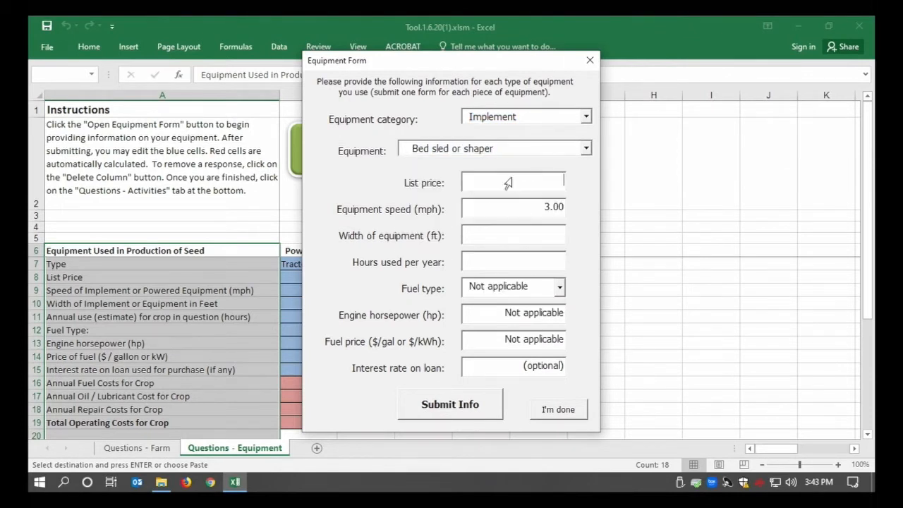
# Step: Enter a list price of 1500, a width of 4 ft and 25 hours per year for the bed shaper, and submit the entry
pyautogui.click(508, 182)
pyautogui.write('1500')
pyautogui.press('Tab')
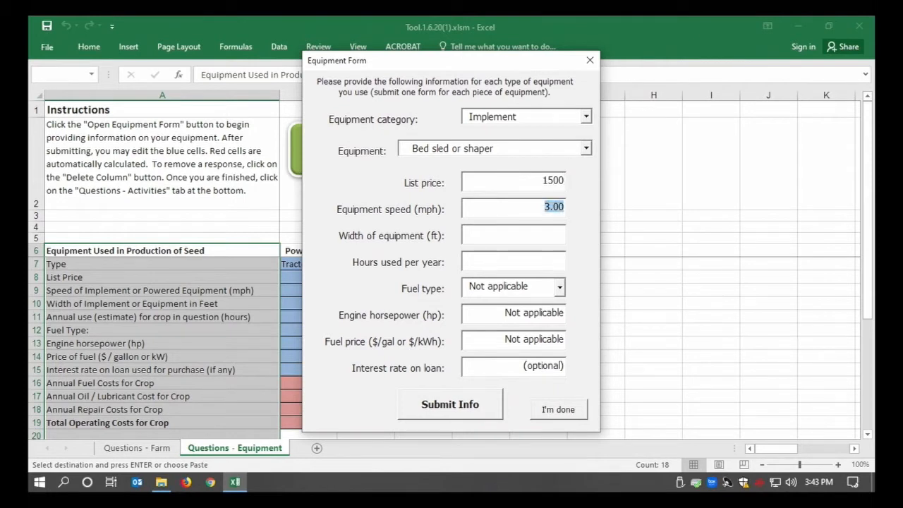
pyautogui.press('Tab')
pyautogui.write('4')
pyautogui.press('Tab')
pyautogui.write('25')
pyautogui.press('Tab')
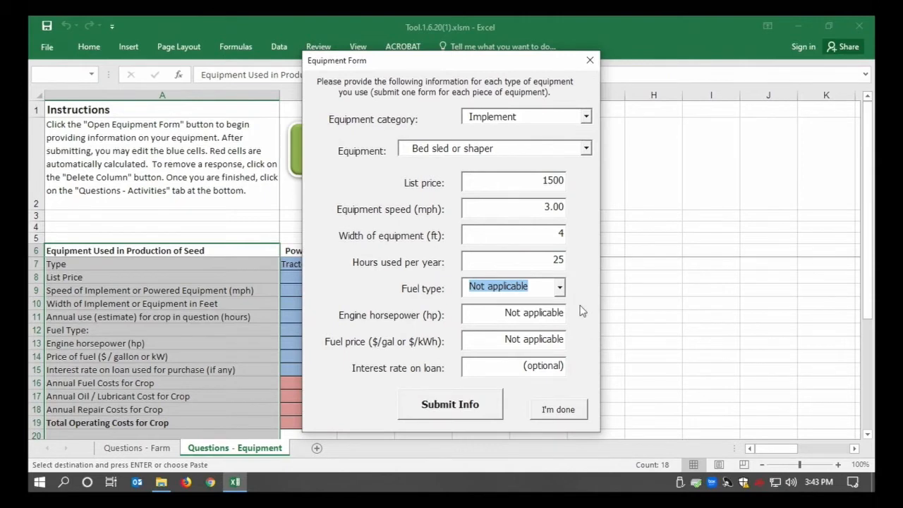
pyautogui.click(474, 403)
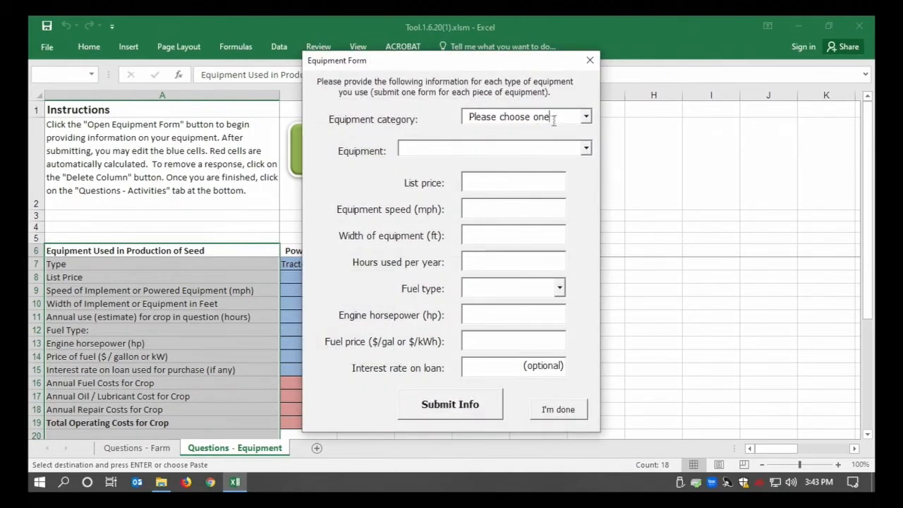
# Step: Choose Gravity Table in the Post Harvest category and enter a list price of 5000 and 10 hours used per year
pyautogui.click(585, 117)
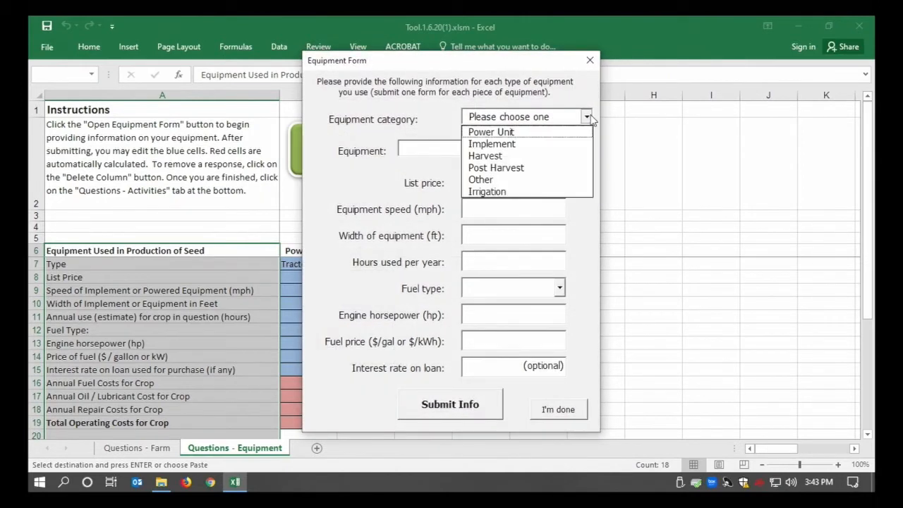
pyautogui.click(554, 168)
pyautogui.click(586, 148)
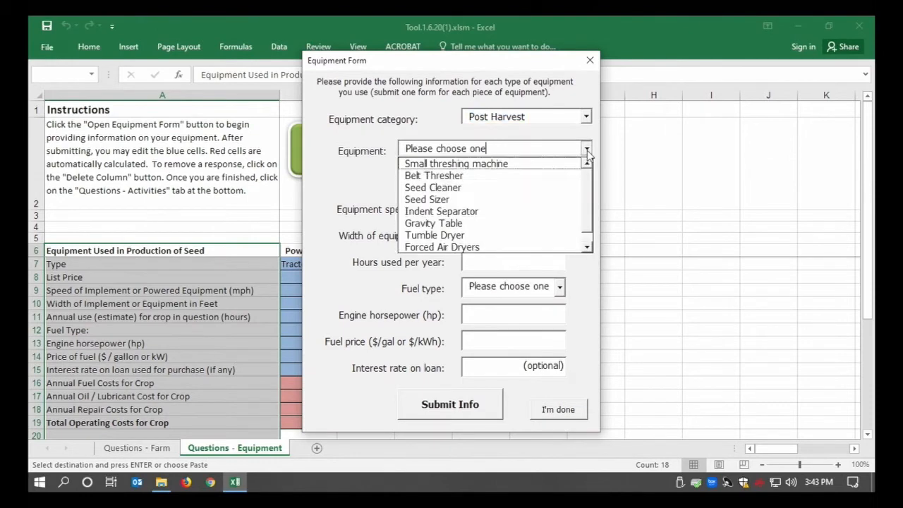
pyautogui.click(491, 223)
pyautogui.click(515, 185)
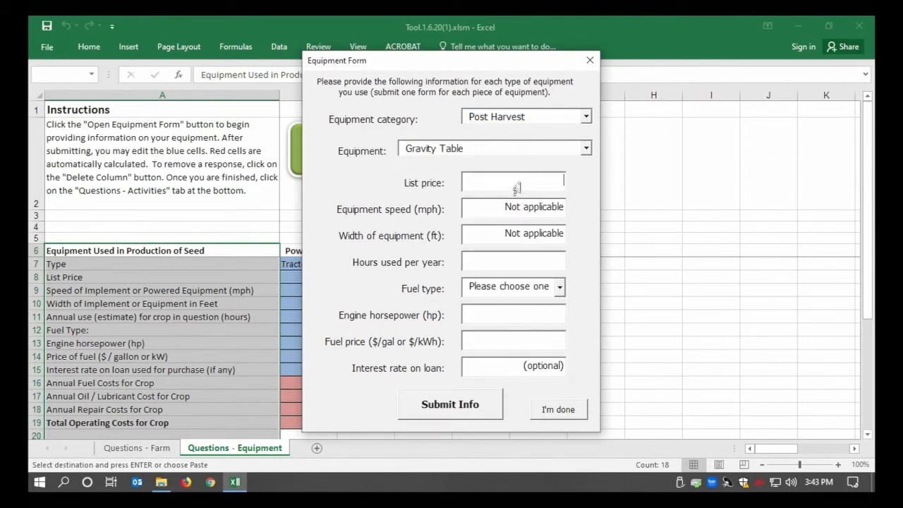
pyautogui.write('5000')
pyautogui.press('Tab')
pyautogui.press('Tab')
pyautogui.press('Tab')
pyautogui.write('10')
# Step: Set the gravity table's fuel type to Electric, engine horsepower to 2 and fuel price to 0.10, and submit the entry
pyautogui.press('Tab')
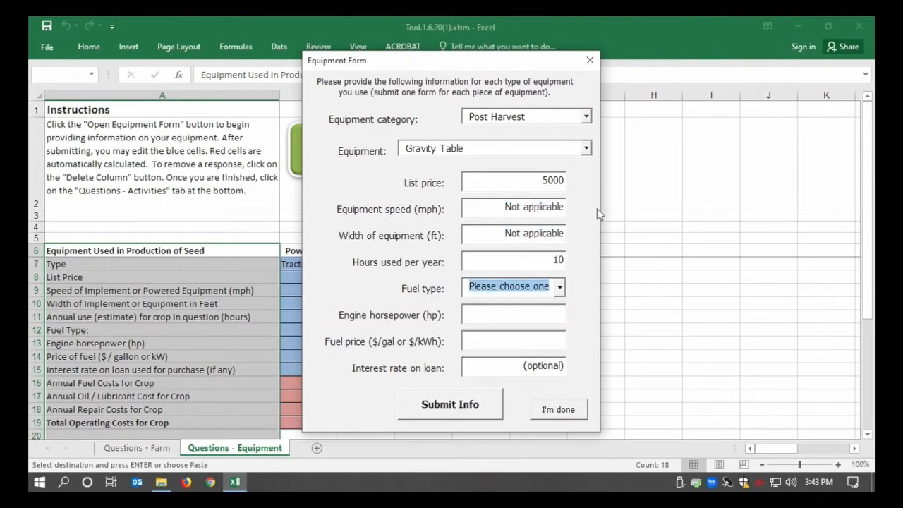
pyautogui.write('e')
pyautogui.press('Tab')
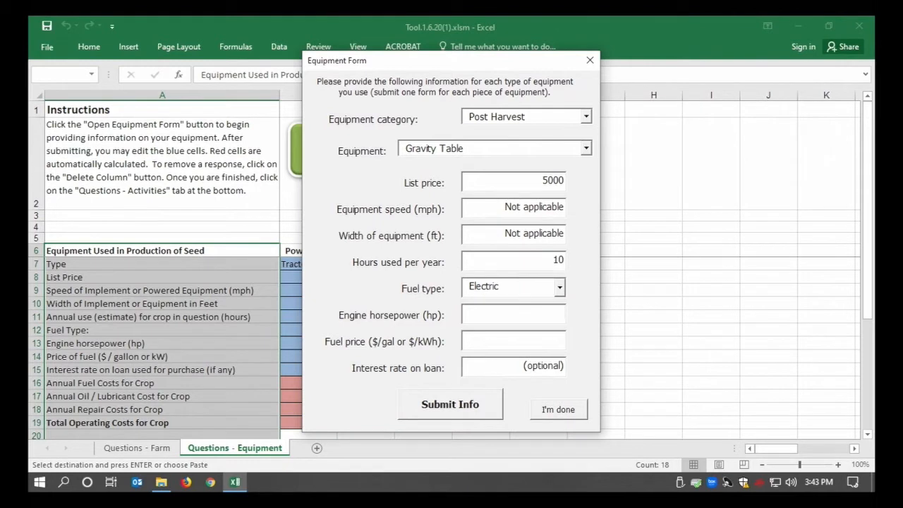
pyautogui.write('2.1')
pyautogui.click(472, 411)
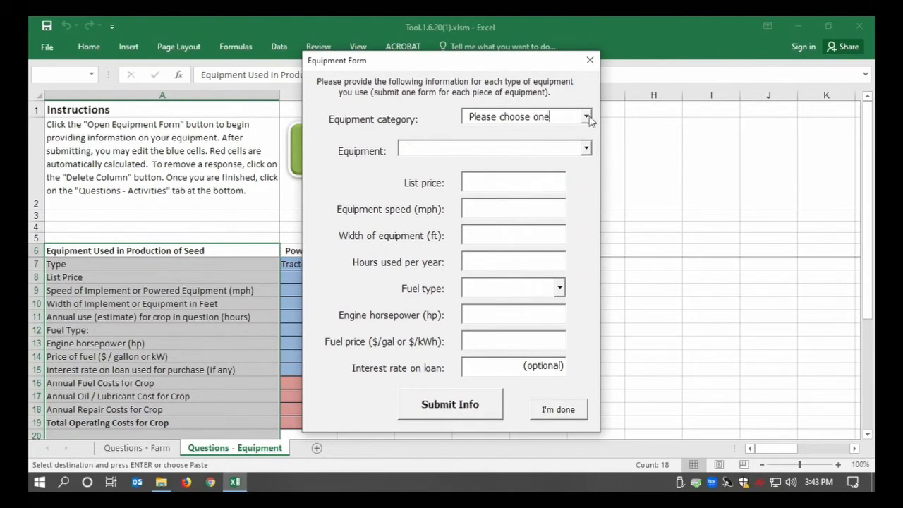
# Step: Submit a Drip entry in the Irrigation category and finish with the Equipment Form
pyautogui.click(587, 117)
pyautogui.click(550, 192)
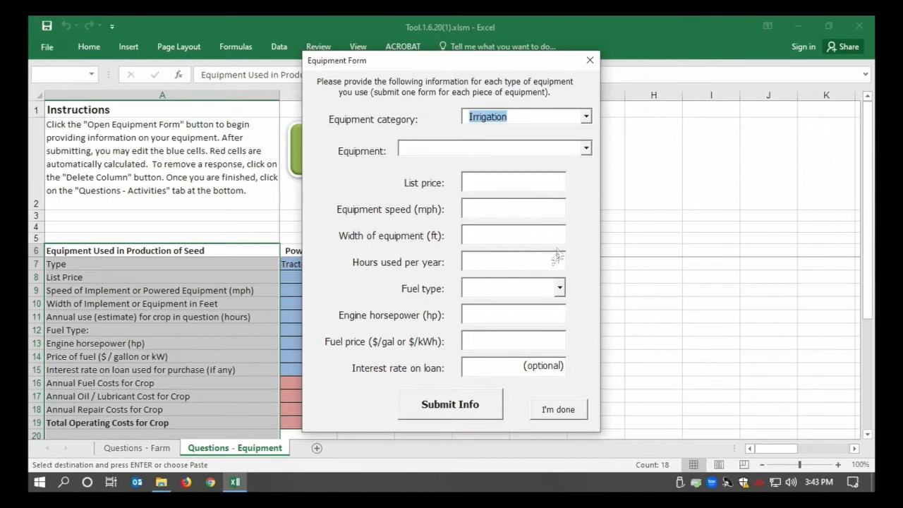
pyautogui.click(586, 150)
pyautogui.click(514, 176)
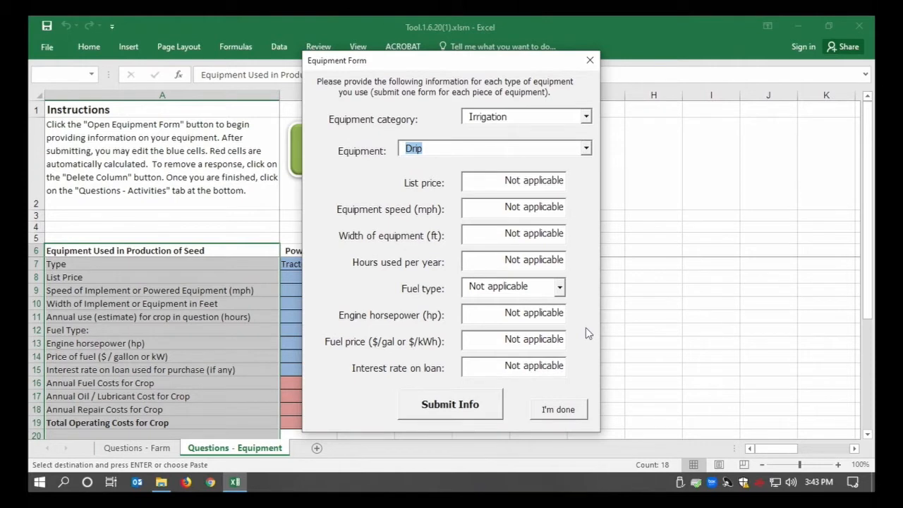
pyautogui.click(478, 410)
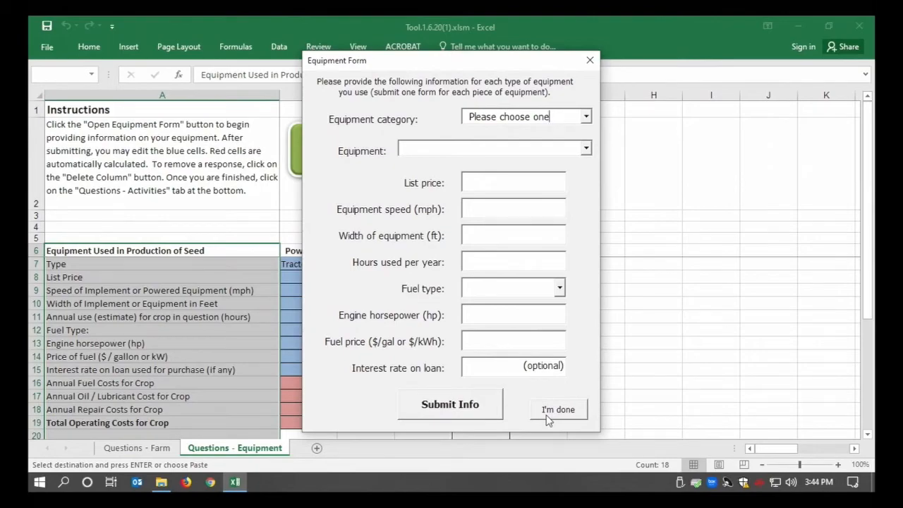
pyautogui.click(547, 413)
pyautogui.scroll(-2, 494, 295)
pyautogui.scroll(1, 487, 293)
pyautogui.scroll(1, 478, 294)
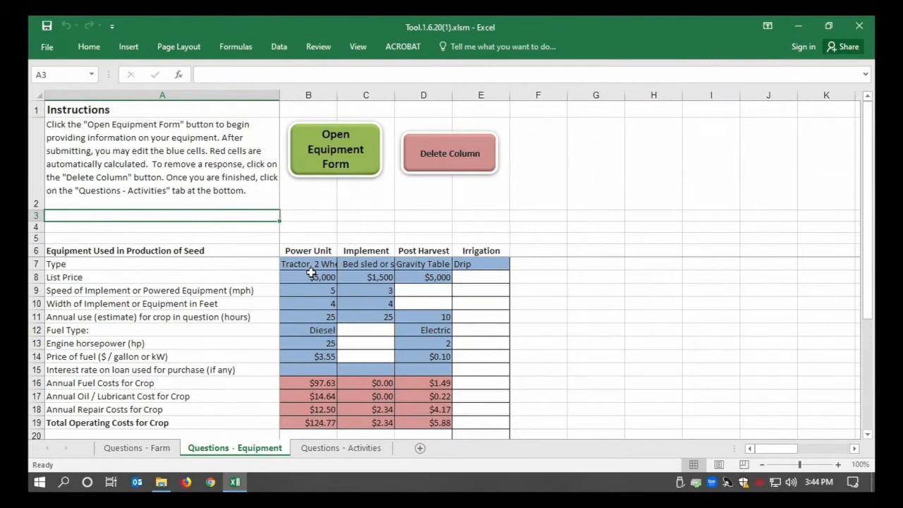
pyautogui.click(308, 264)
pyautogui.moveTo(309, 264); pyautogui.dragTo(461, 371)
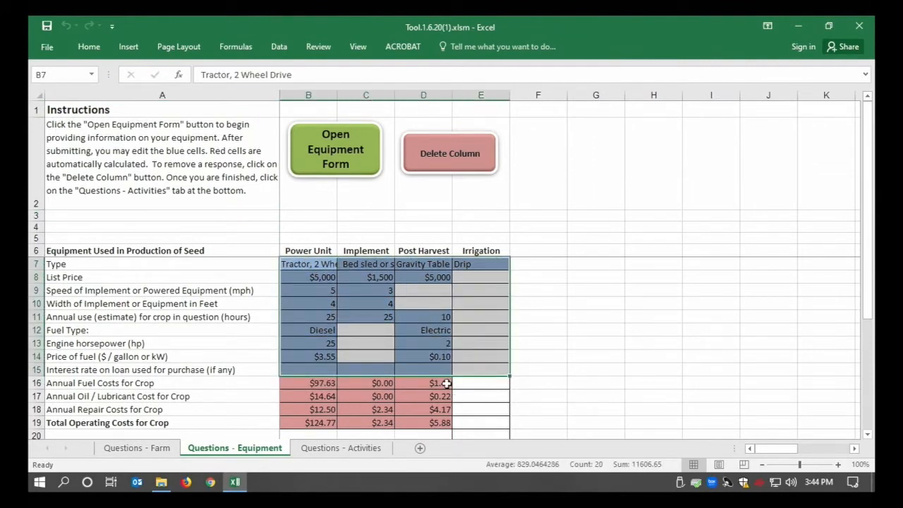
# Step: Change the gravity table's annual use to 11 hours in the equipment table
pyautogui.click(427, 320)
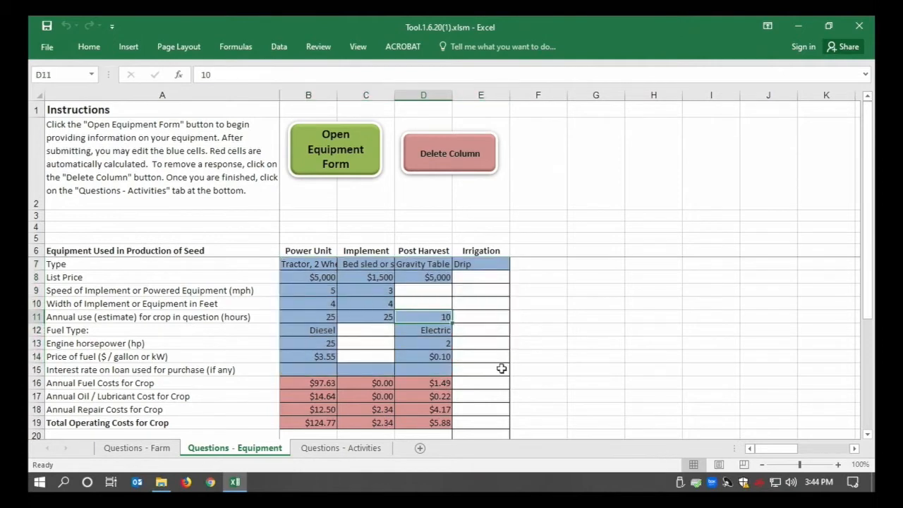
pyautogui.write('11')
pyautogui.press('Return')
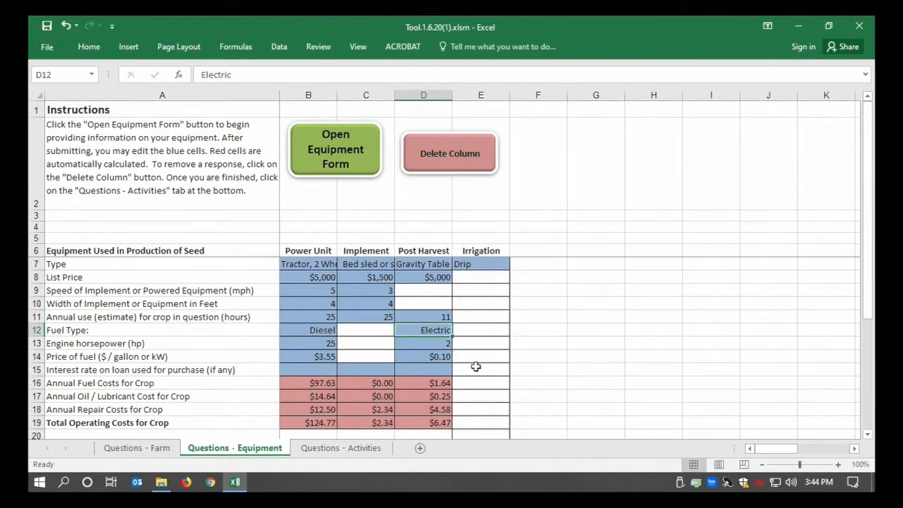
# Step: Review the annual operating cost and ownership cost rows for each item in the equipment table
pyautogui.scroll(-2, 442, 366)
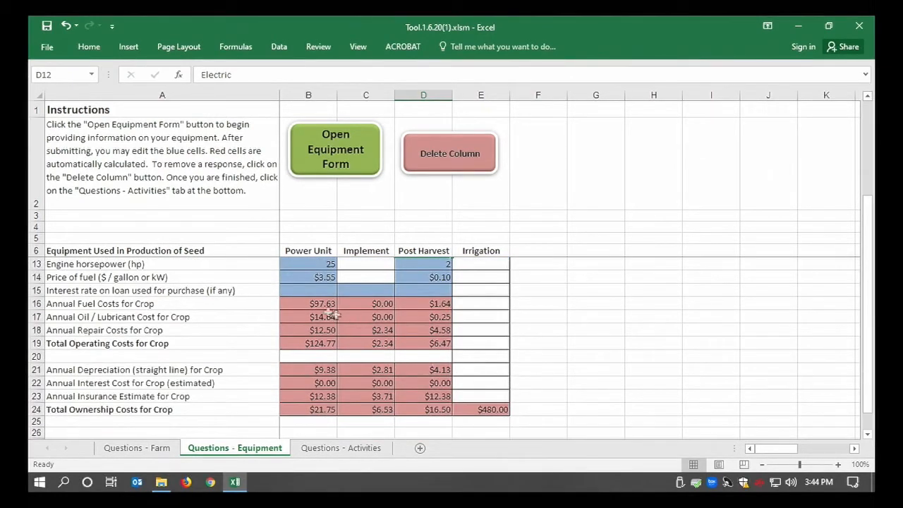
pyautogui.moveTo(149, 305); pyautogui.dragTo(420, 353)
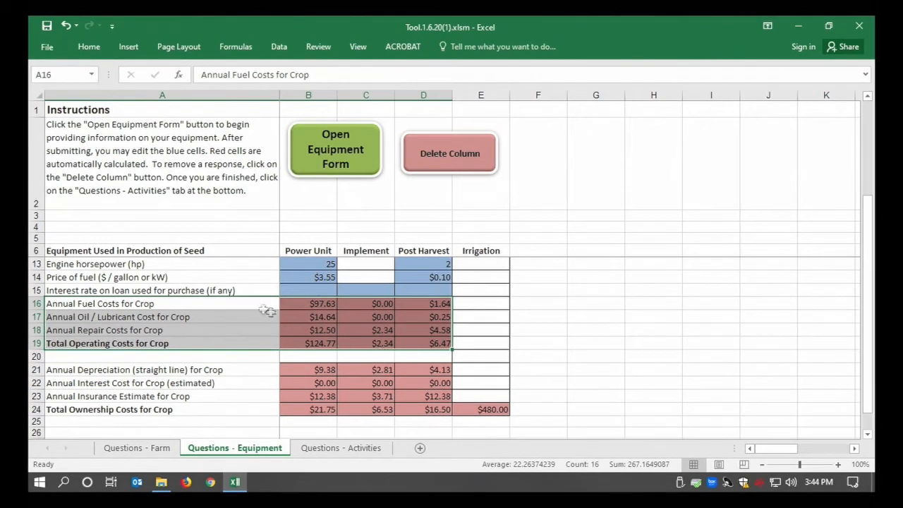
pyautogui.click(127, 342)
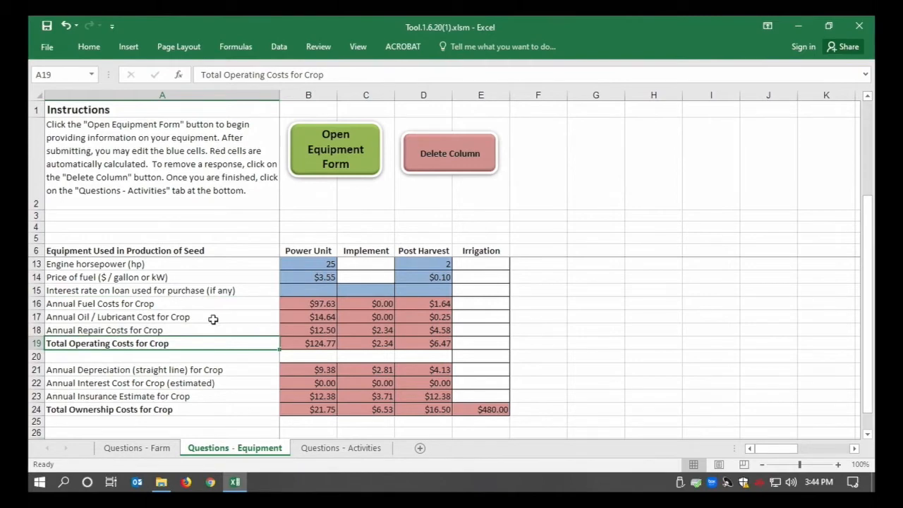
pyautogui.scroll(-2, 213, 330)
pyautogui.scroll(1, 213, 328)
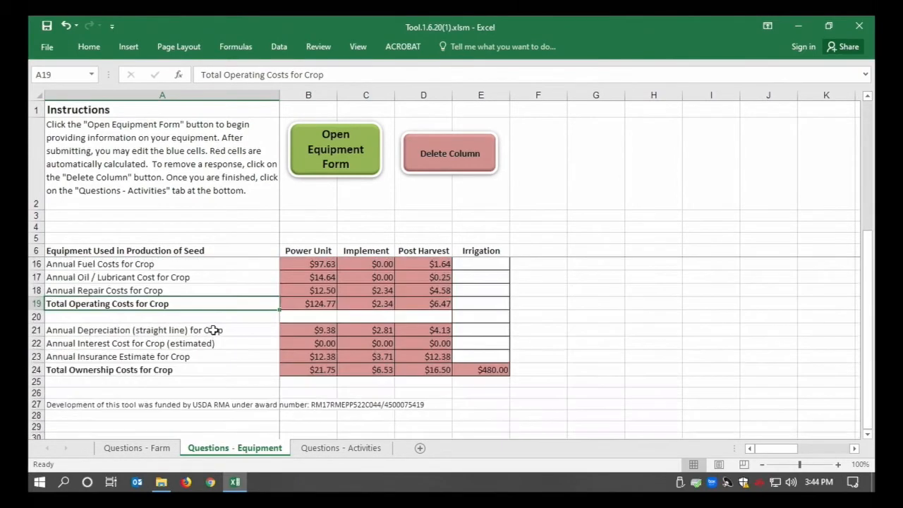
pyautogui.moveTo(266, 370); pyautogui.dragTo(475, 331)
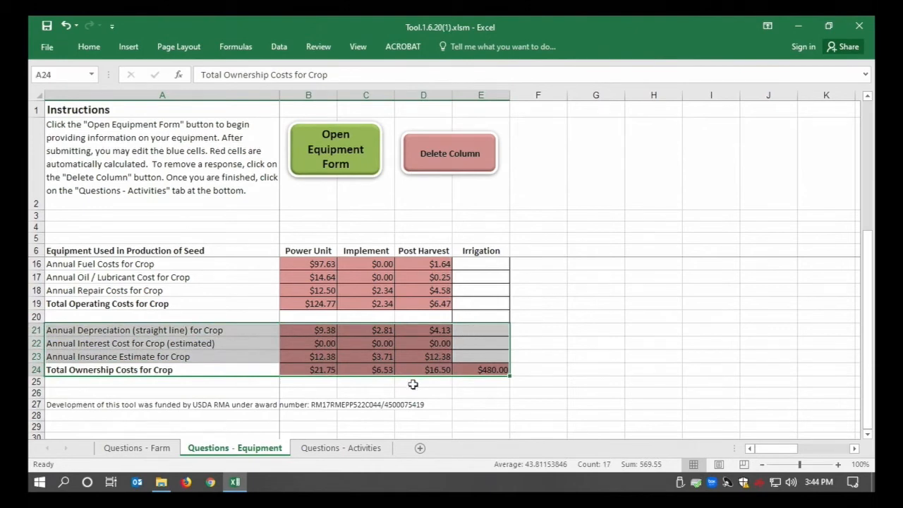
pyautogui.click(545, 355)
pyautogui.scroll(3, 486, 364)
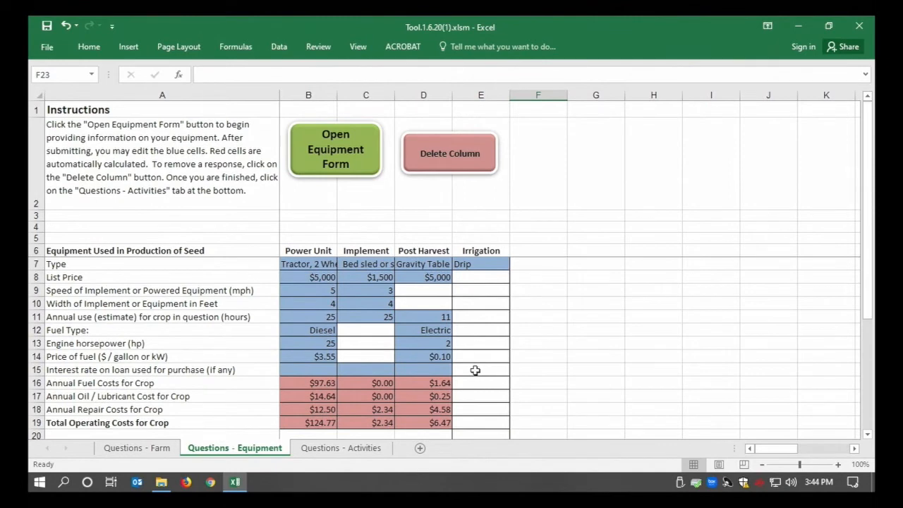
# Step: Start a new entry in the Activities form with activity period General and category Custom/Other Application
pyautogui.click(326, 449)
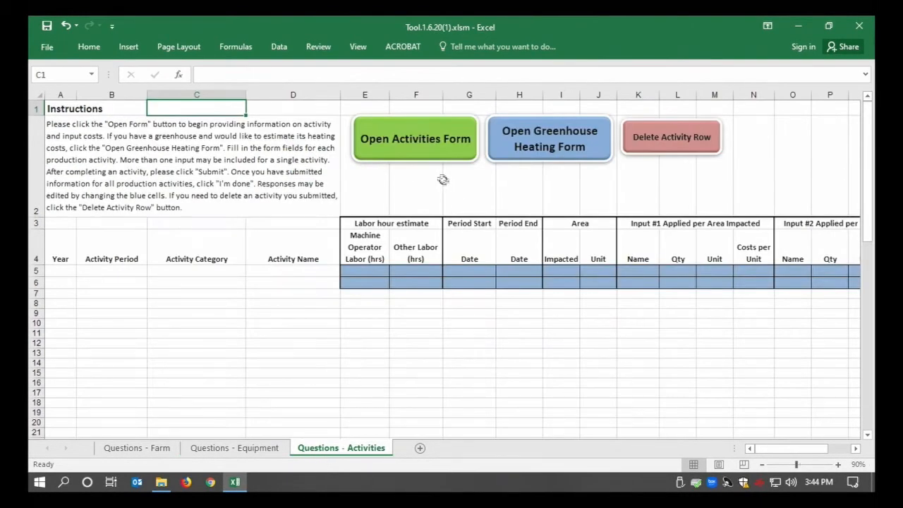
pyautogui.click(410, 157)
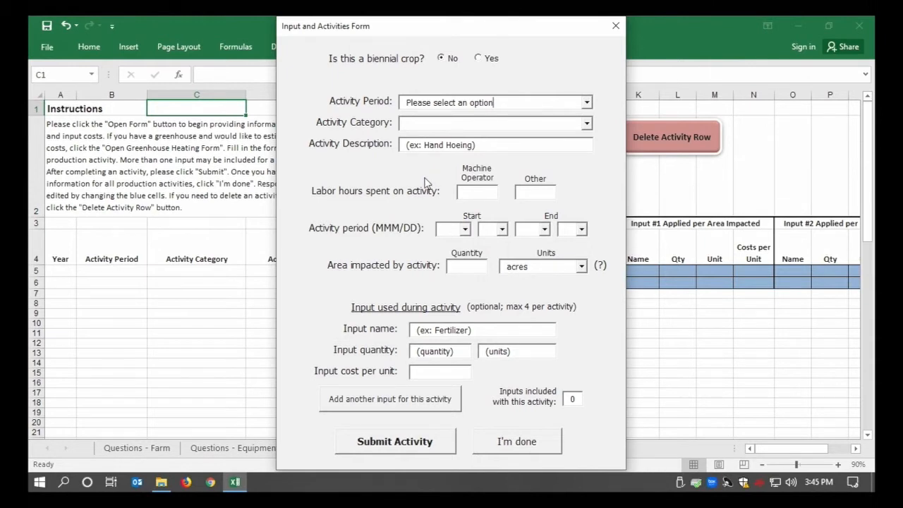
pyautogui.click(587, 103)
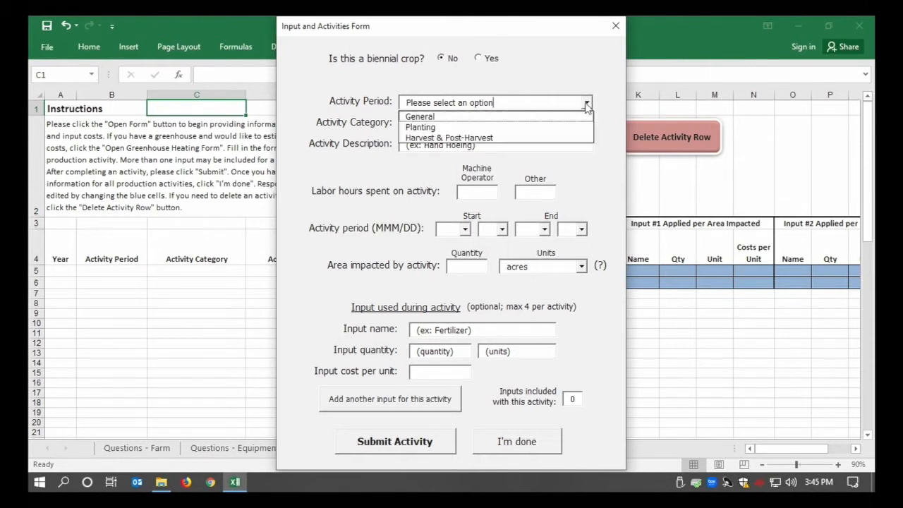
pyautogui.click(561, 119)
pyautogui.click(586, 124)
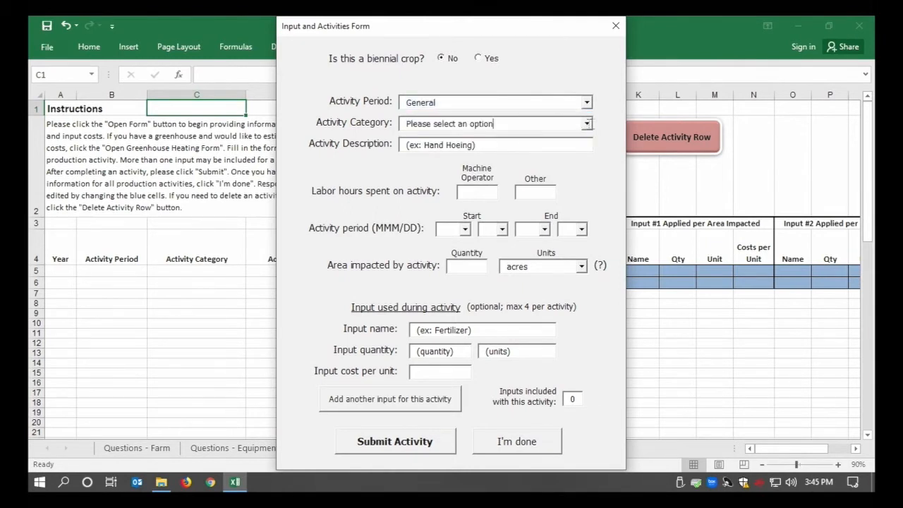
pyautogui.click(586, 103)
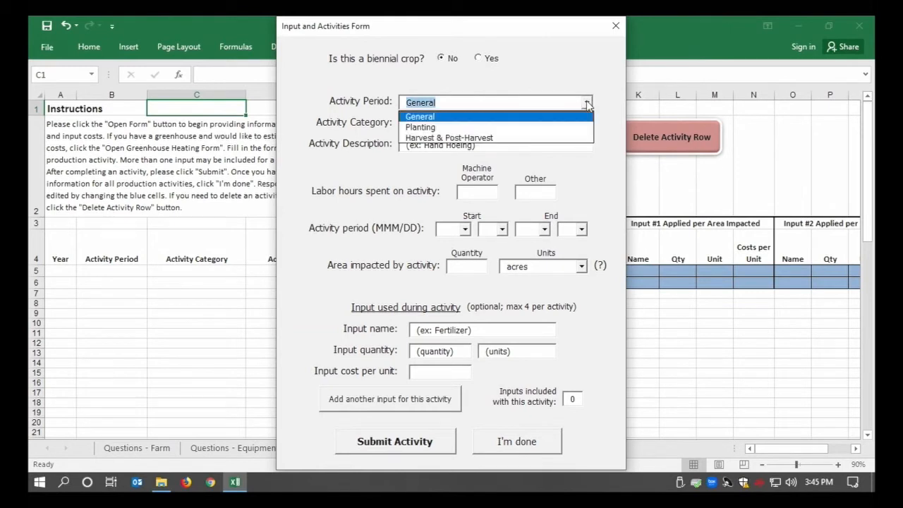
pyautogui.click(587, 105)
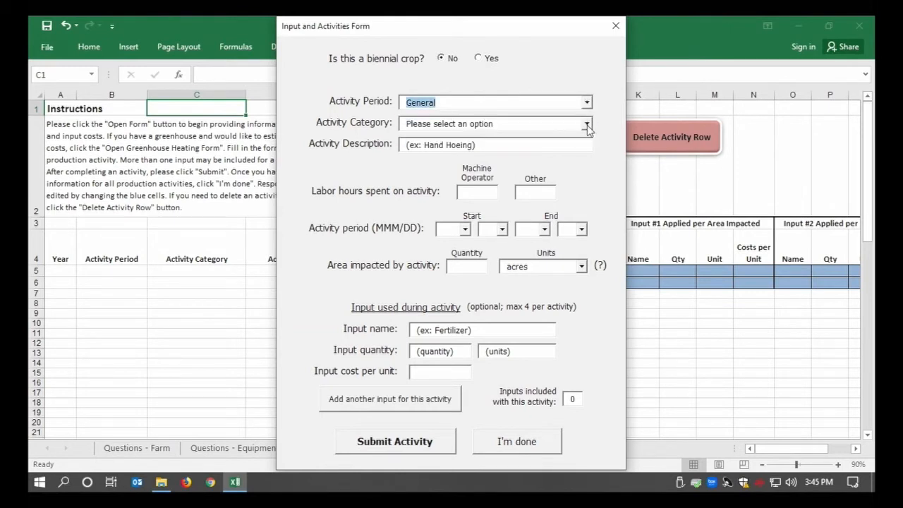
pyautogui.click(587, 124)
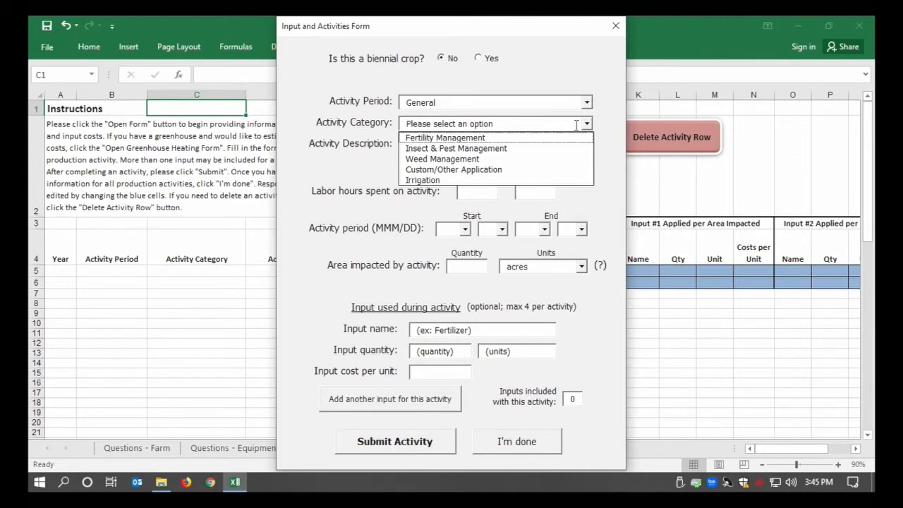
pyautogui.click(503, 172)
# Step: Describe the activity as Bed shaping and enter 25 machine operator labor hours
pyautogui.click(496, 146)
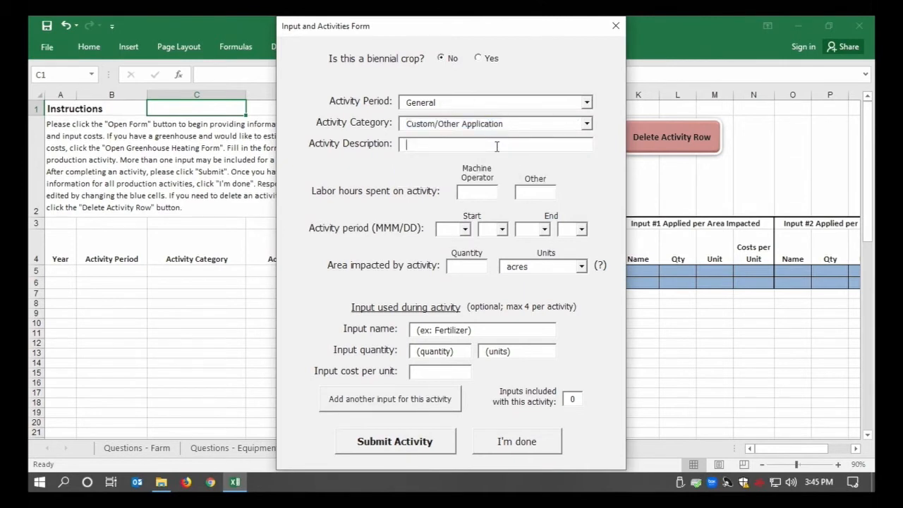
pyautogui.write('Bed shaping')
pyautogui.press('Tab')
pyautogui.write('25')
# Step: Set the bed shaping period from May 15 to May 30 and the impacted area to 1 acre
pyautogui.write('May')
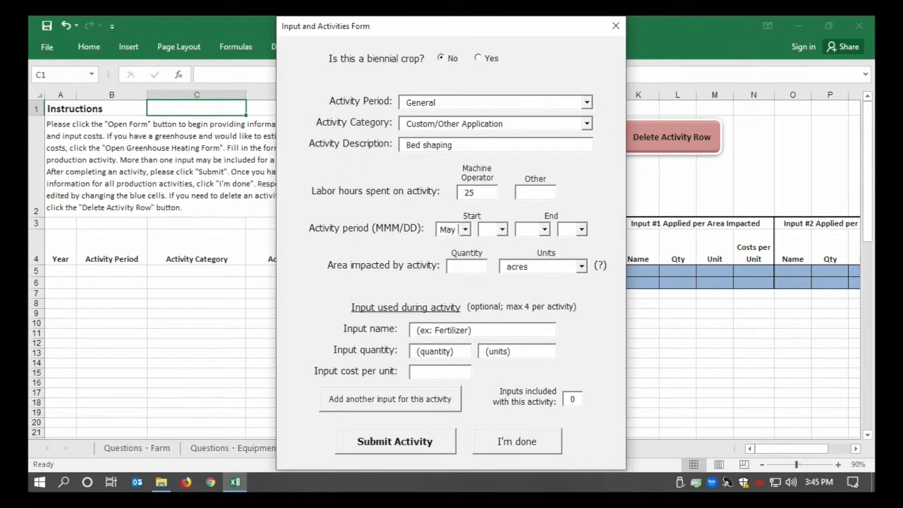
pyautogui.write('15')
pyautogui.write('May')
pyautogui.press('Tab')
pyautogui.write('30')
pyautogui.write('1')
pyautogui.press('Tab')
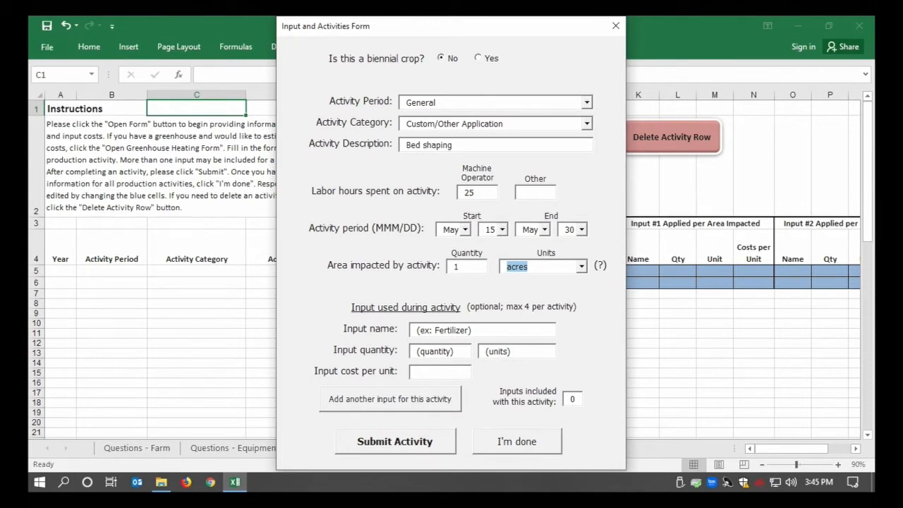
pyautogui.press('Tab')
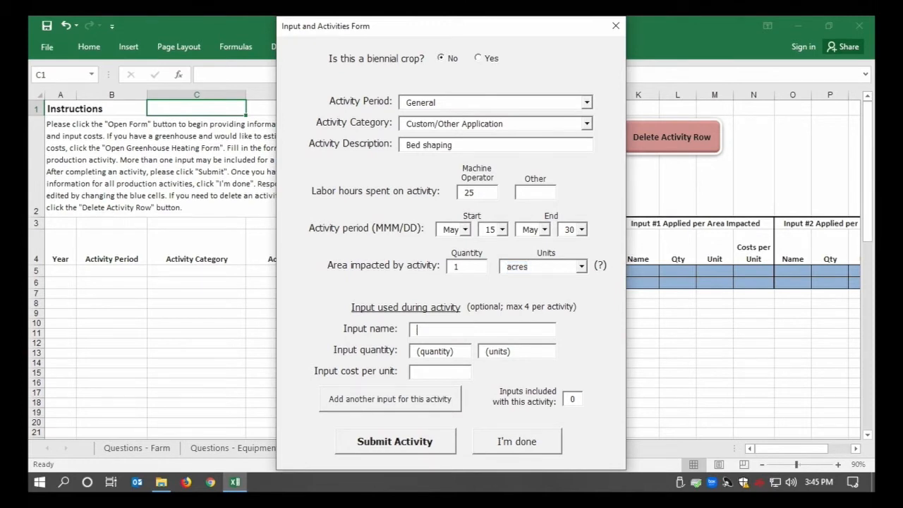
# Step: Add Mulch as the bed shaping input, 500 ft at a cost of .02 per ft, and submit the activity
pyautogui.write('Mulch')
pyautogui.press('Tab')
pyautogui.write('500')
pyautogui.press('Tab')
pyautogui.write('ft')
pyautogui.press('Tab')
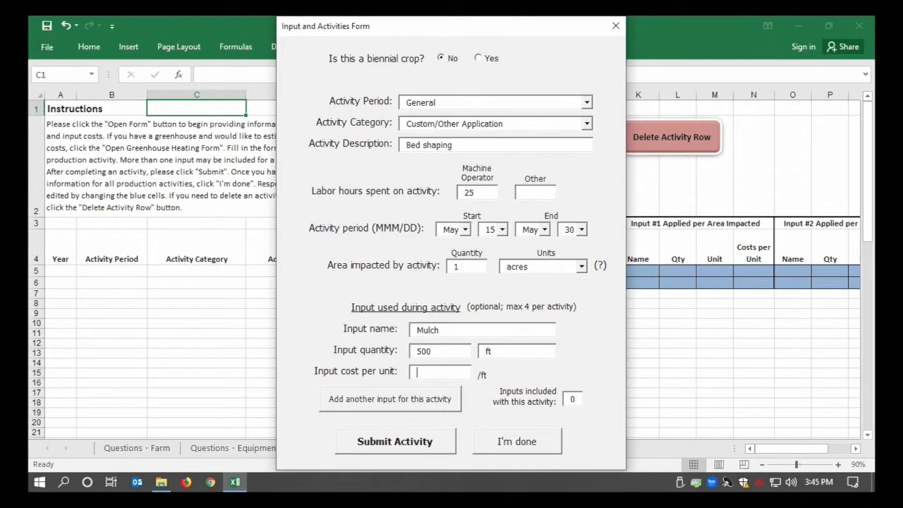
pyautogui.write('.02')
pyautogui.click(407, 448)
pyautogui.click(586, 104)
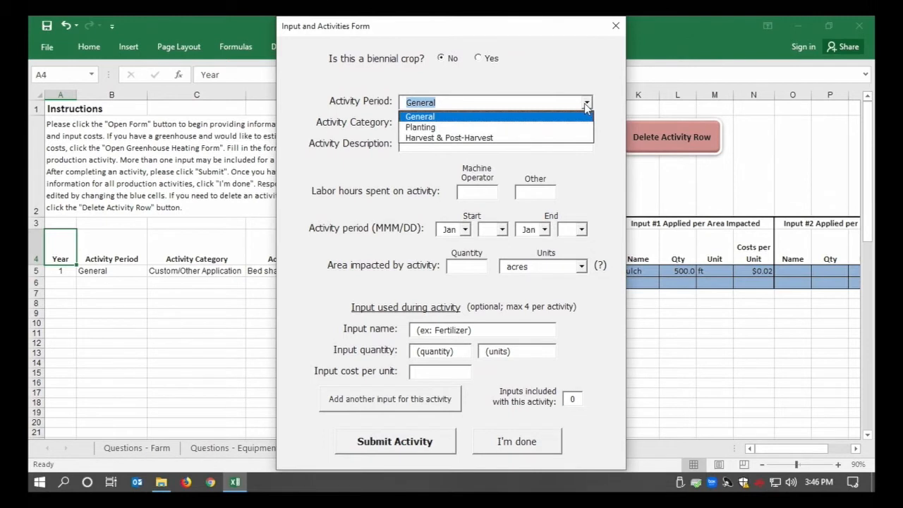
pyautogui.click(551, 129)
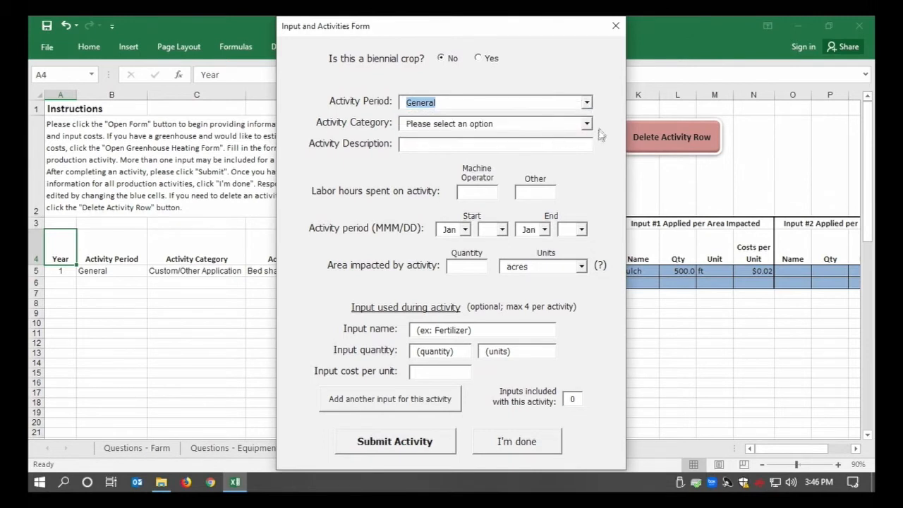
pyautogui.click(582, 126)
pyautogui.click(584, 124)
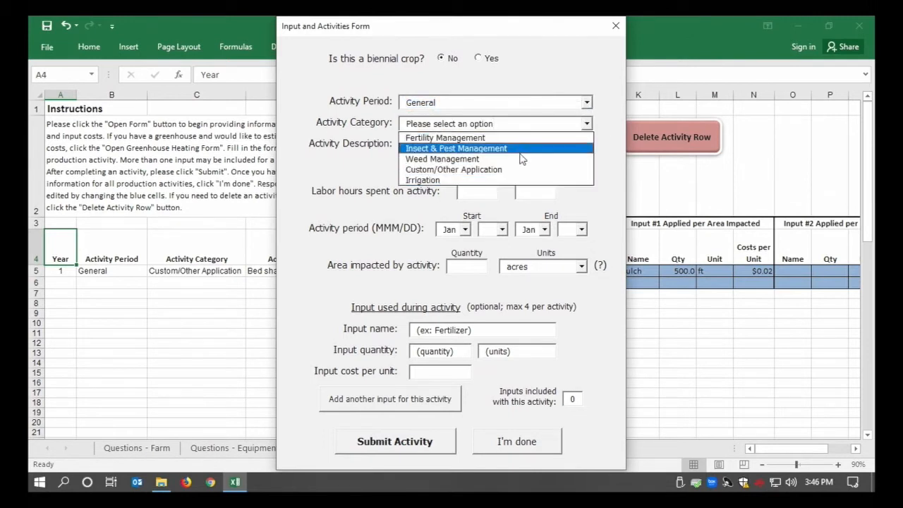
pyautogui.press('Up')
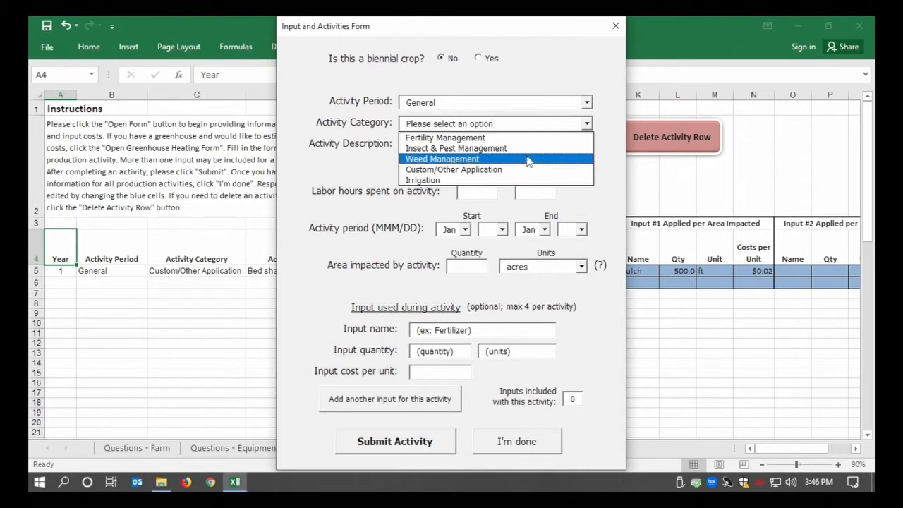
pyautogui.click(565, 113)
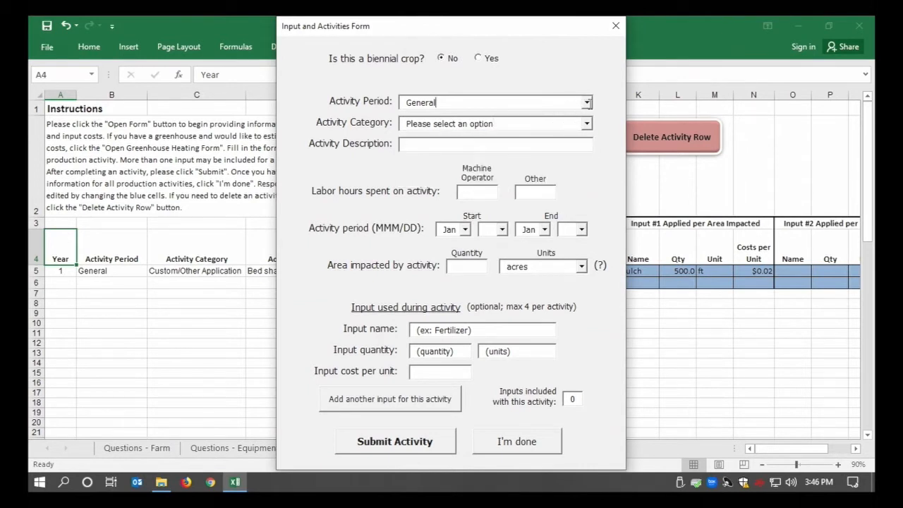
# Step: Set the second activity's period to Planting and its category to Land Prep
pyautogui.click(587, 103)
pyautogui.click(568, 127)
pyautogui.click(587, 123)
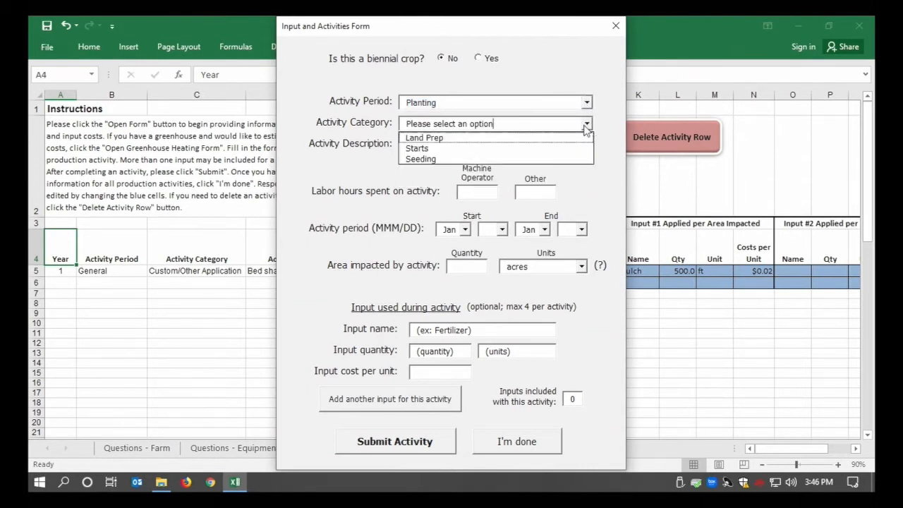
pyautogui.click(540, 137)
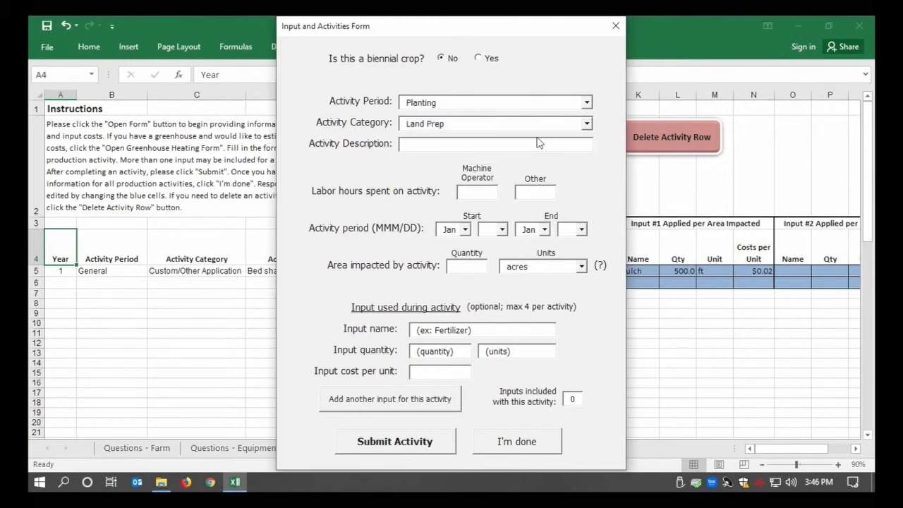
# Step: Describe the activity as Hand weeding with 20 other labor hours, leaving the machine operator hours blank
pyautogui.write('/')
pyautogui.write('Hand weedi')
pyautogui.write('ng')
pyautogui.write('20')
pyautogui.press('Tab')
pyautogui.write('20')
pyautogui.press('Tab')
pyautogui.moveTo(474, 193)
pyautogui.mouseDown()
pyautogui.moveTo(437, 203)
pyautogui.moveTo(460, 202)
pyautogui.mouseUp()
pyautogui.press('BackSpace')
pyautogui.press('Tab')
pyautogui.press('Tab')
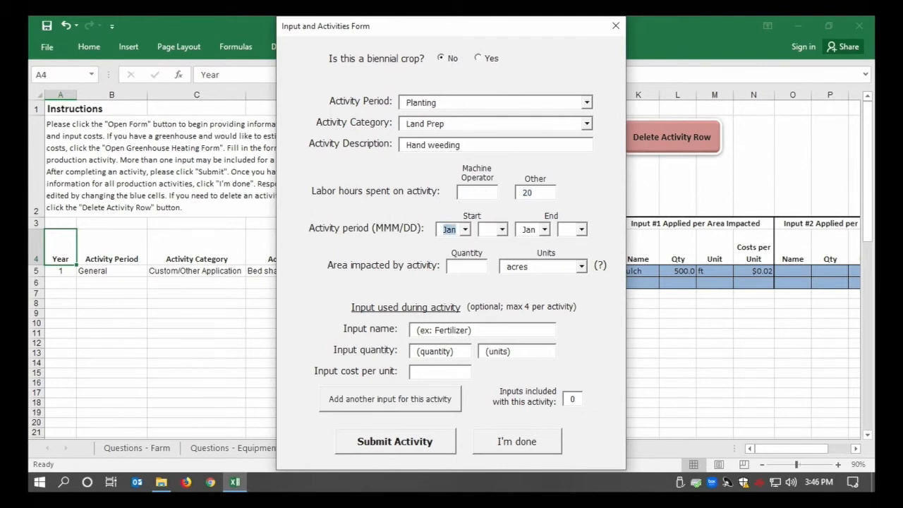
# Step: Set the hand weeding activity period from Jul 1 to Oct 30
pyautogui.write('Jul')
pyautogui.press('Tab')
pyautogui.write('1')
pyautogui.press('Tab')
pyautogui.write('Oct')
pyautogui.write('30')
pyautogui.press('Tab')
# Step: Set the hand weeding area to 50 feet of 4' bed and submit the activity
pyautogui.write('50')
pyautogui.press('Tab')
pyautogui.write('ft')
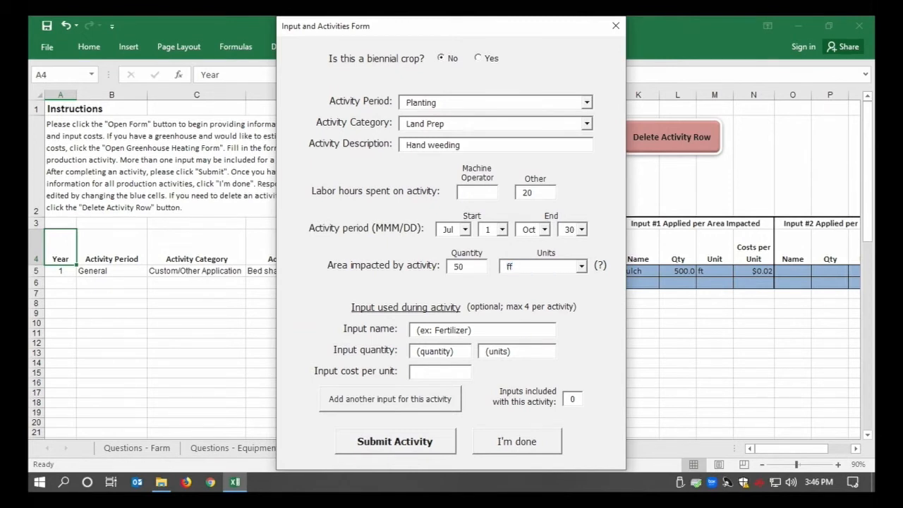
pyautogui.click(581, 266)
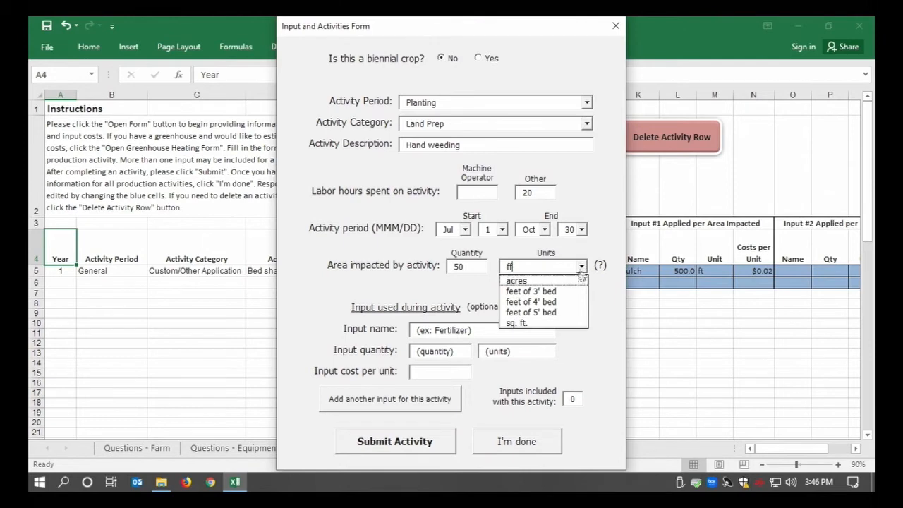
pyautogui.click(557, 302)
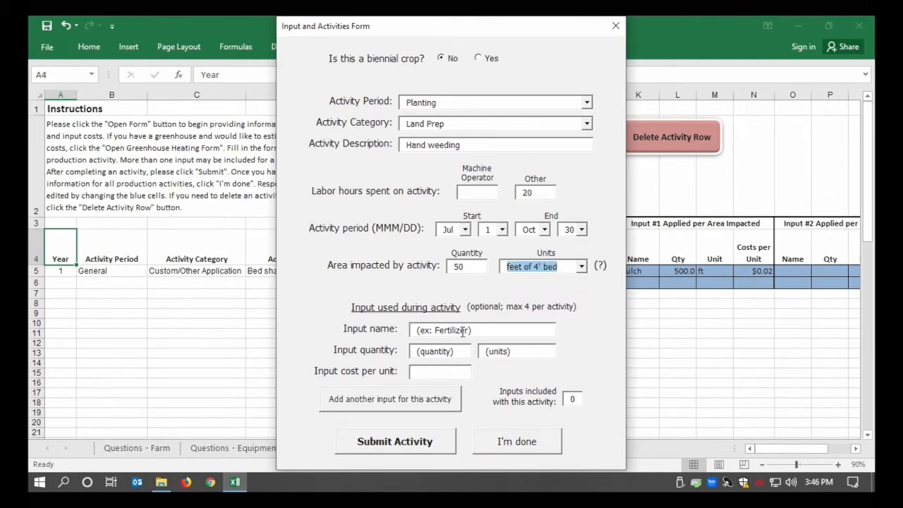
pyautogui.click(416, 443)
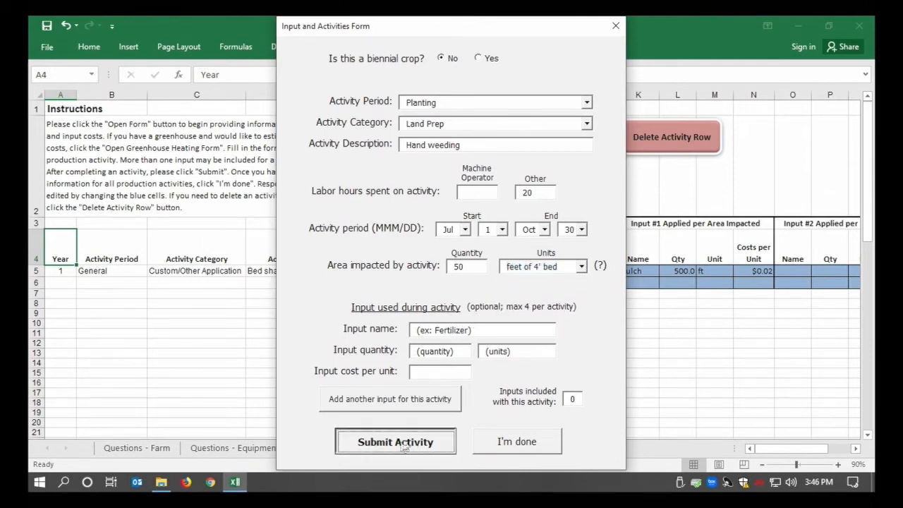
# Step: Set the third activity's period to Harvest & Post-Harvest and its category to Harvest
pyautogui.click(587, 105)
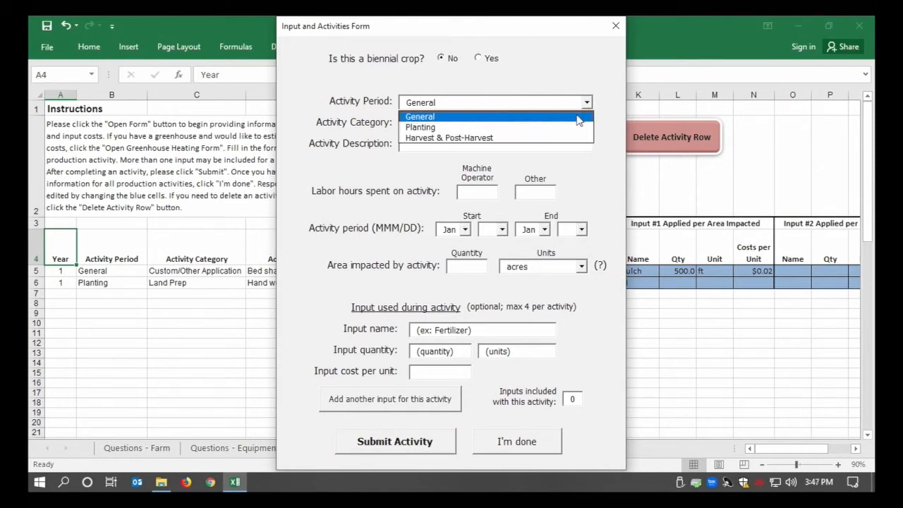
pyautogui.click(565, 137)
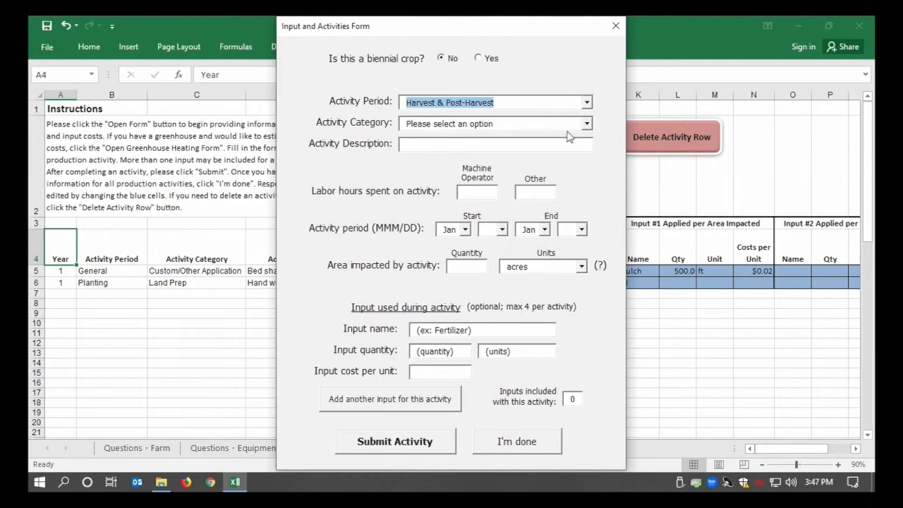
pyautogui.click(587, 124)
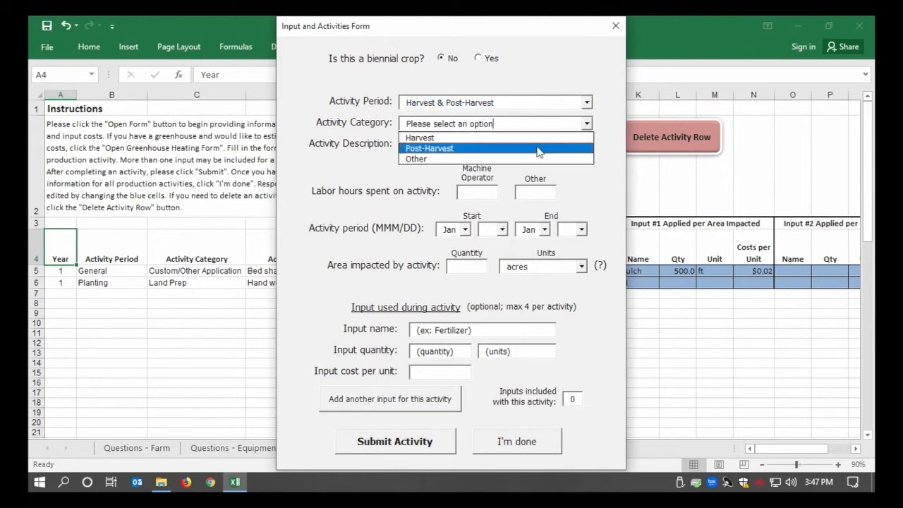
pyautogui.click(534, 138)
# Step: Choose the Harvest category and describe the activity as Hand harvest with 16 other labor hours, leaving machine operator hours blank
pyautogui.click(526, 140)
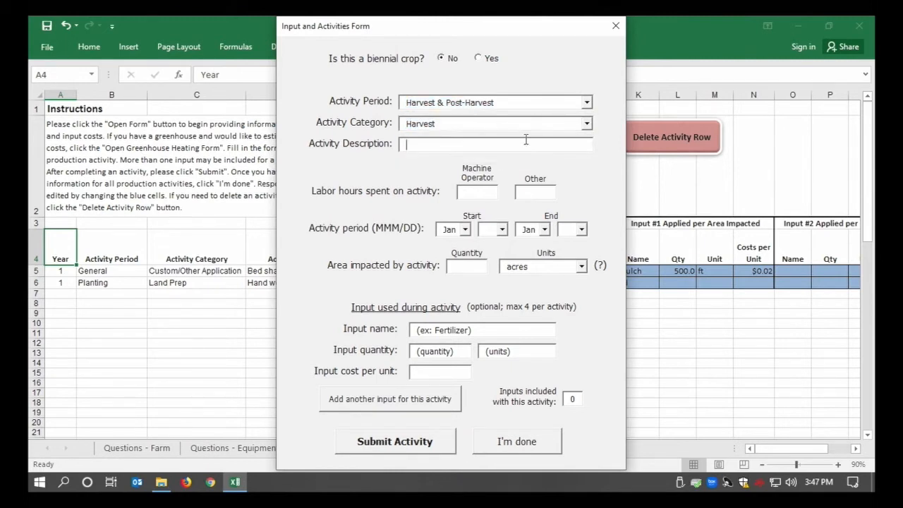
pyautogui.write('Hand harvest16')
pyautogui.press('Tab')
# Step: Set the hand harvest activity period from Oct 20 to Oct 30 and the area impacted to 1 acre
pyautogui.write('Oct')
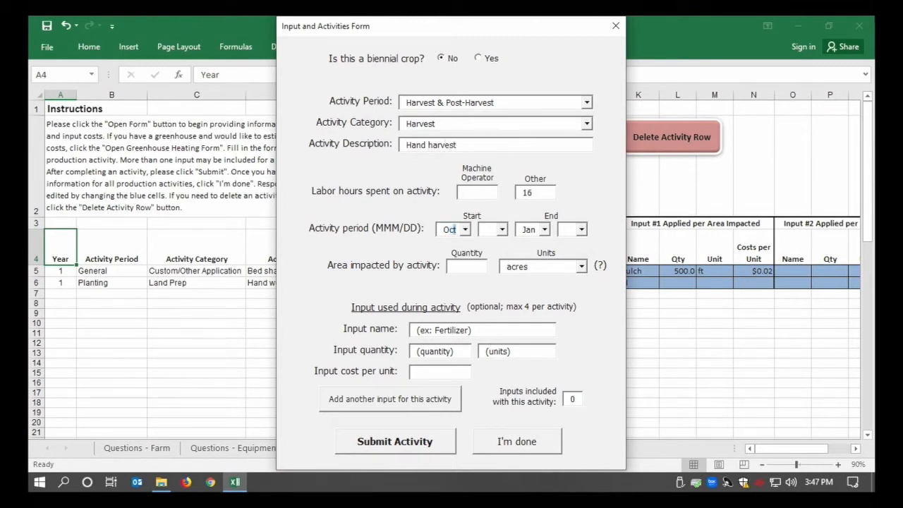
pyautogui.write('20')
pyautogui.press('Tab')
pyautogui.write('Oct')
pyautogui.write('30')
pyautogui.press('Tab')
pyautogui.press('Tab')
pyautogui.press('Tab')
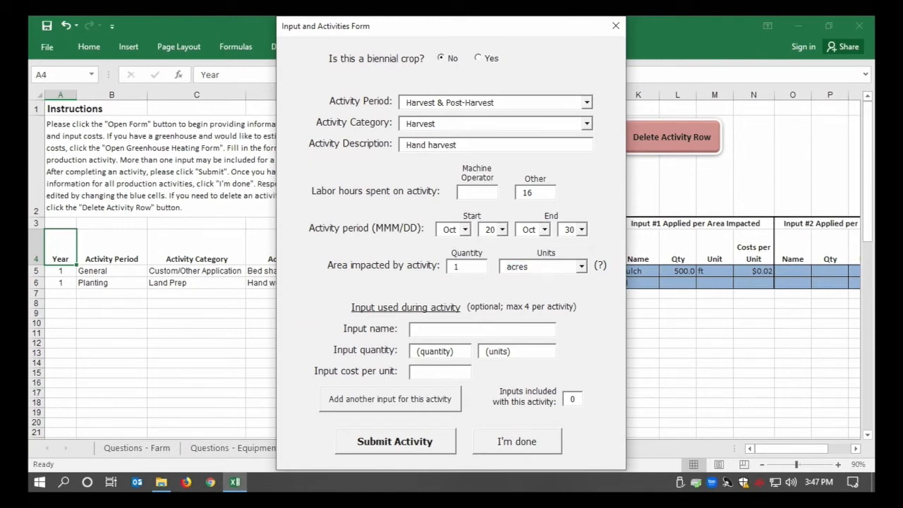
pyautogui.write('Soil')
pyautogui.press('Tab')
pyautogui.moveTo(433, 330); pyautogui.dragTo(407, 329)
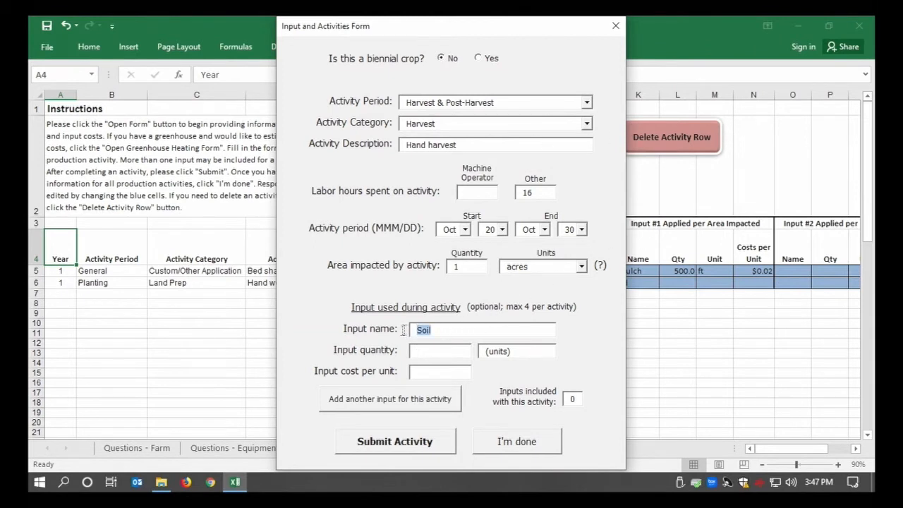
pyautogui.press('BackSpace')
# Step: Submit the hand harvest activity and finish entering activities in the form
pyautogui.click(403, 441)
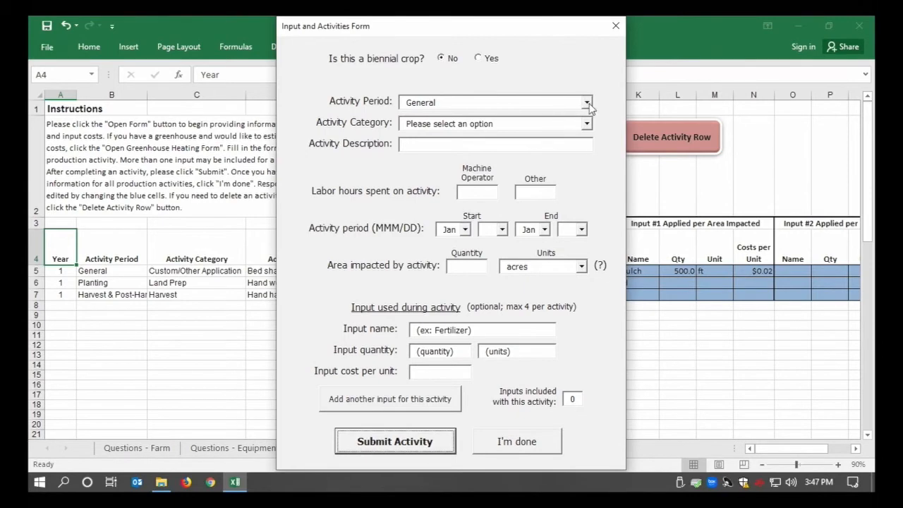
pyautogui.click(514, 442)
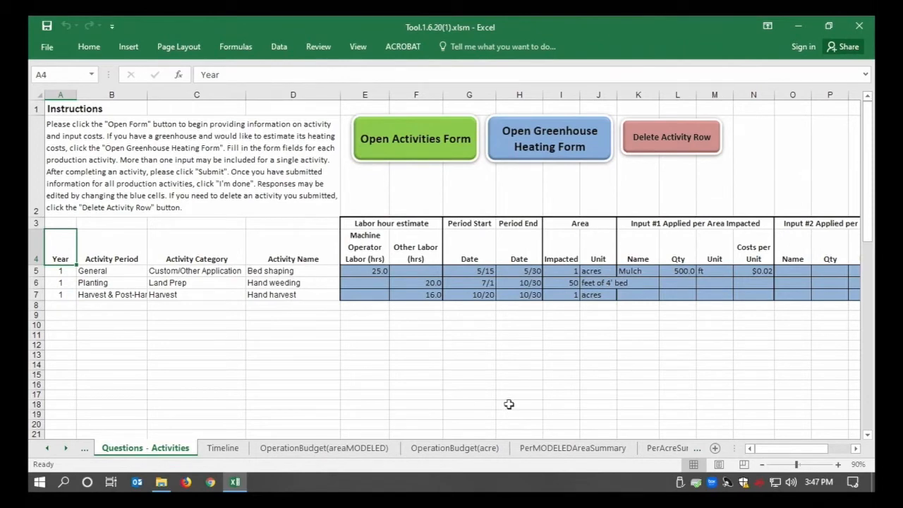
# Step: Review the submitted activities in the table, going through labor hours, period dates, area impacted and inputs applied
pyautogui.moveTo(364, 271); pyautogui.dragTo(763, 293)
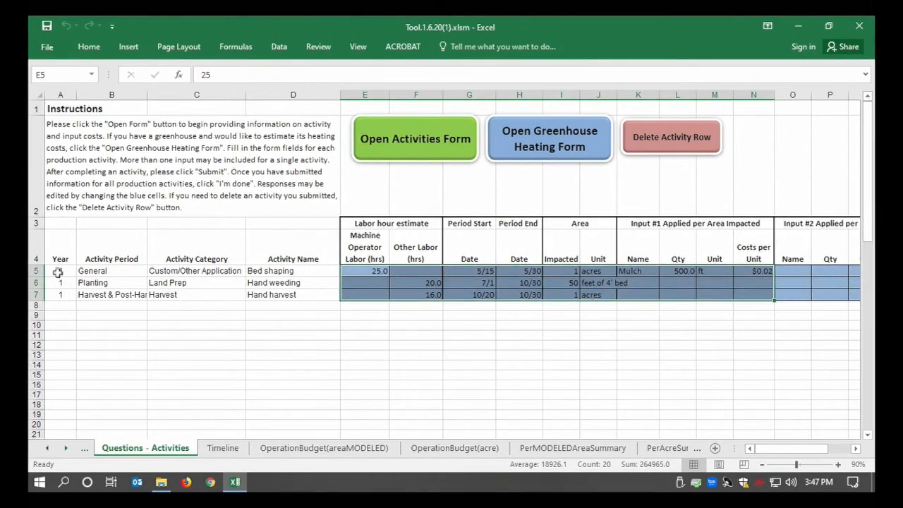
pyautogui.click(36, 271)
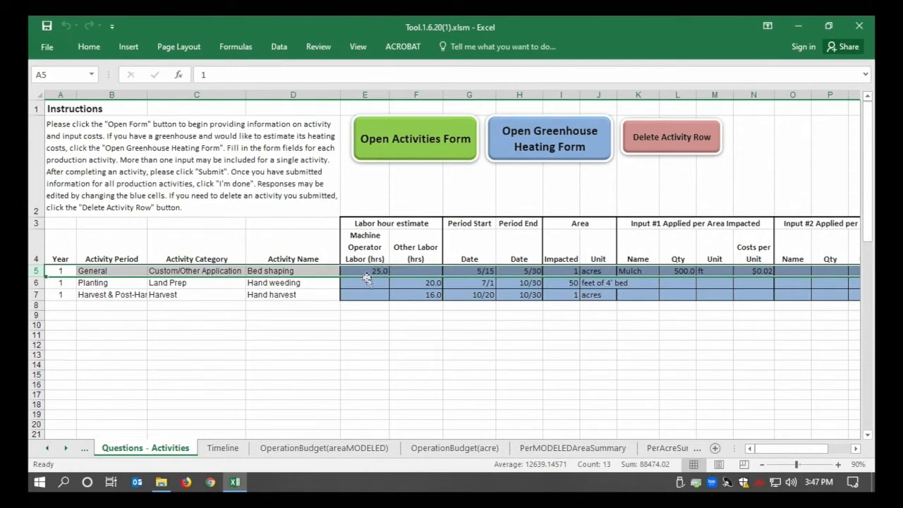
pyautogui.moveTo(368, 270); pyautogui.dragTo(415, 292)
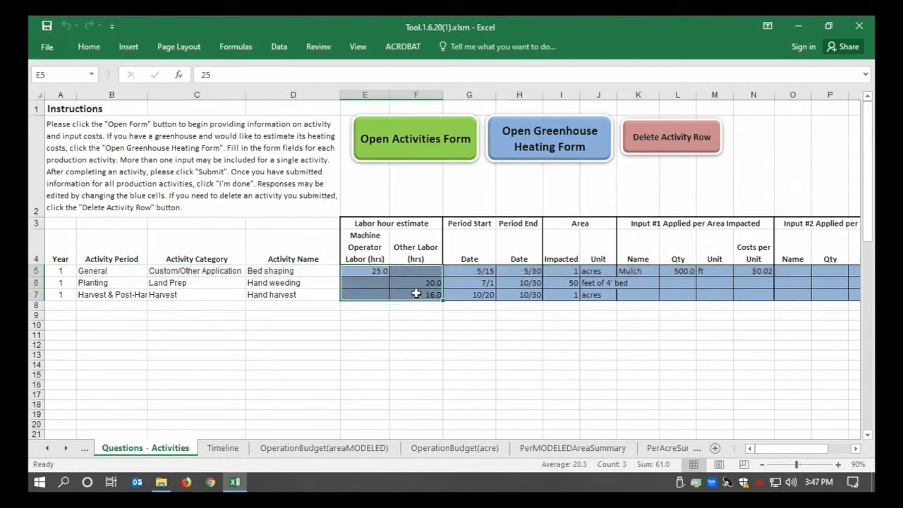
pyautogui.click(477, 270)
pyautogui.moveTo(477, 270); pyautogui.dragTo(517, 295)
pyautogui.moveTo(562, 274); pyautogui.dragTo(595, 292)
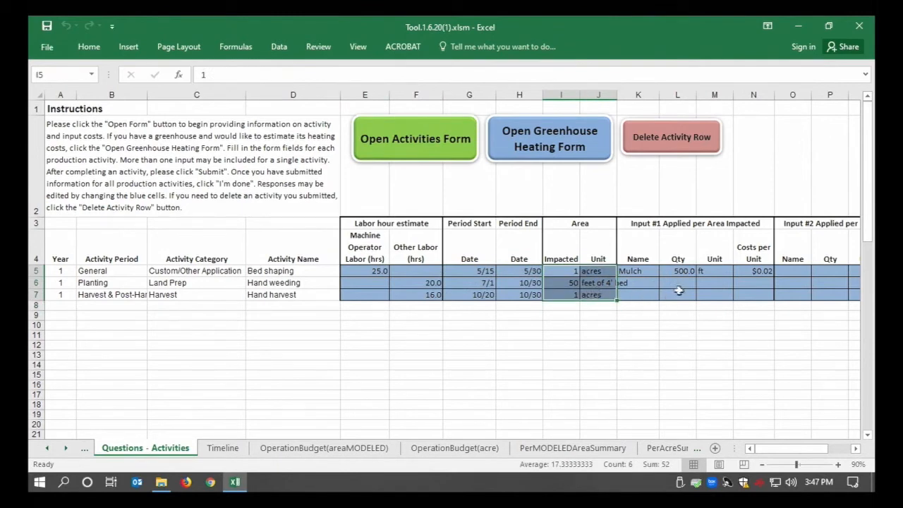
pyautogui.moveTo(642, 274); pyautogui.dragTo(753, 296)
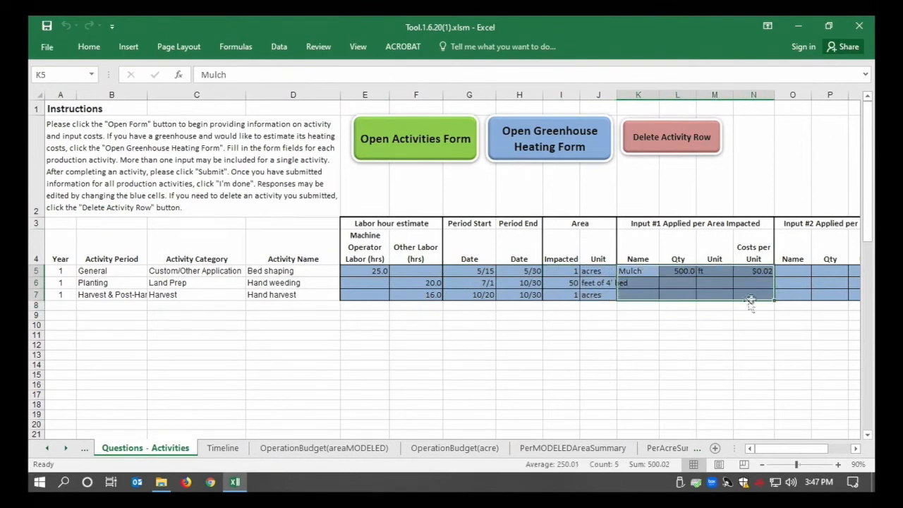
pyautogui.moveTo(797, 269); pyautogui.dragTo(784, 293)
pyautogui.click(628, 333)
pyautogui.moveTo(776, 449); pyautogui.dragTo(753, 455)
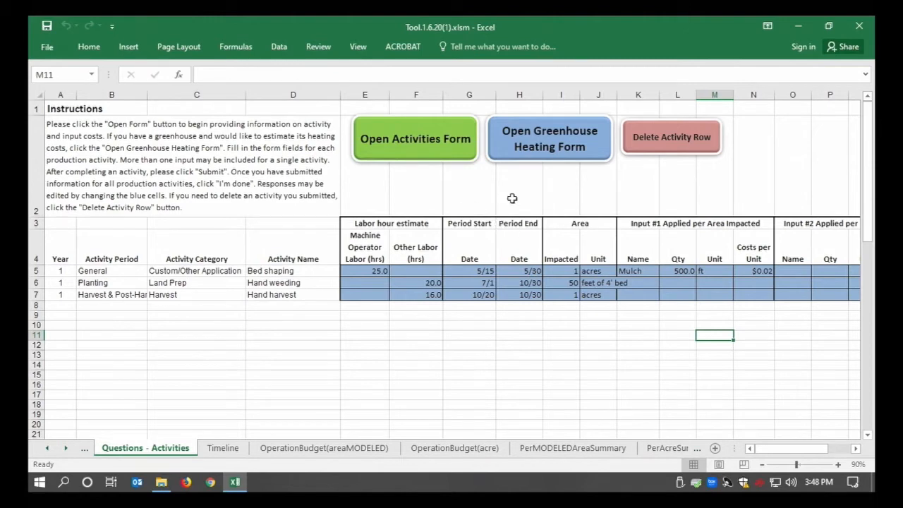
# Step: Open the greenhouse heating form and set the nearest city to Billings
pyautogui.click(533, 157)
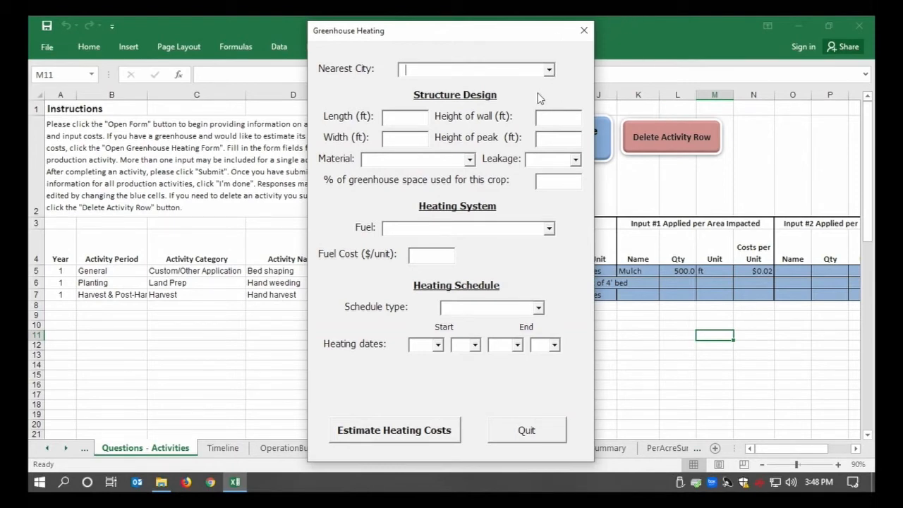
pyautogui.click(549, 70)
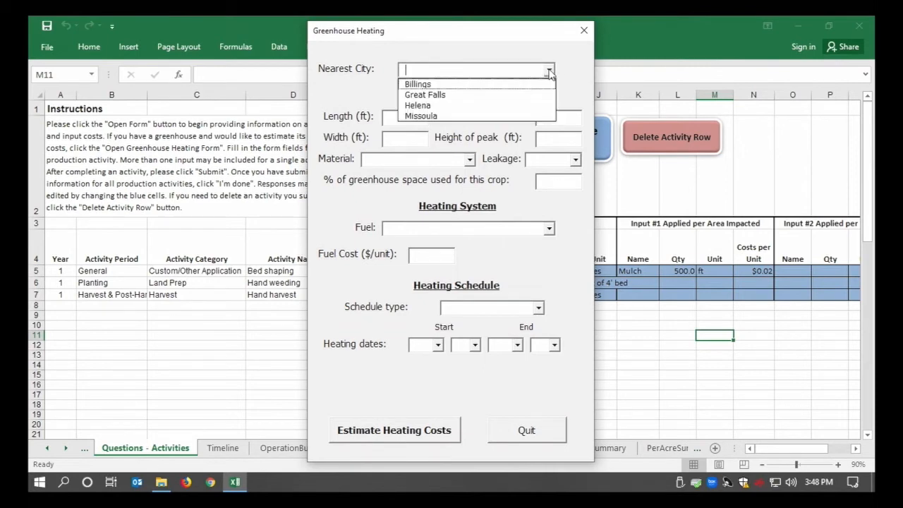
pyautogui.click(534, 84)
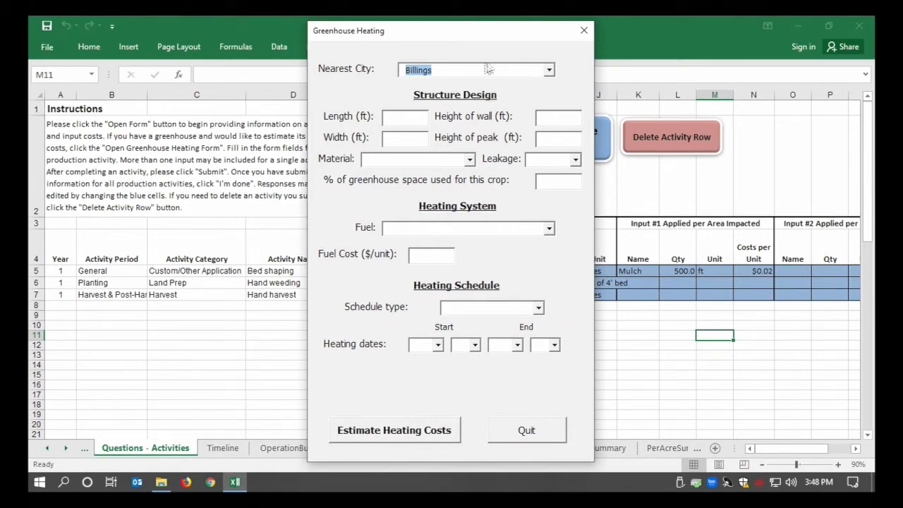
pyautogui.click(549, 72)
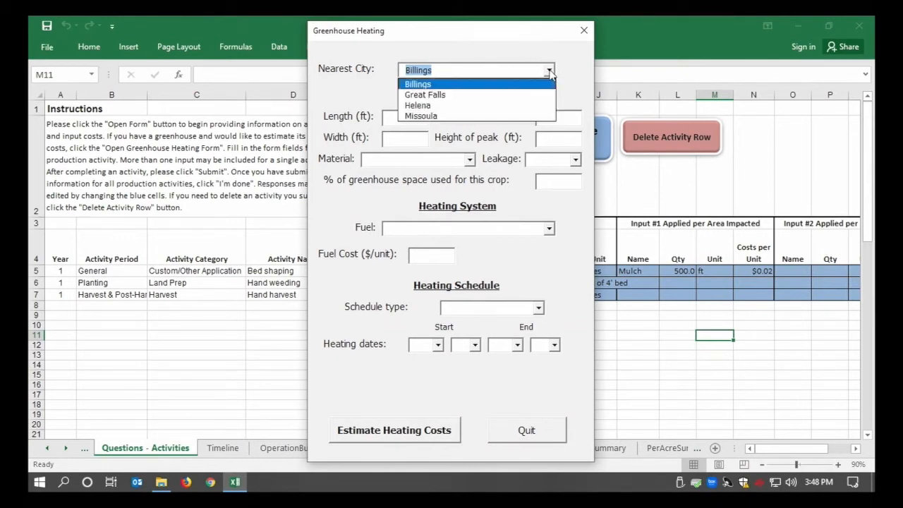
pyautogui.click(497, 85)
# Step: Set the greenhouse length and width to 8 ft each and its material to Double polyethylene
pyautogui.click(404, 116)
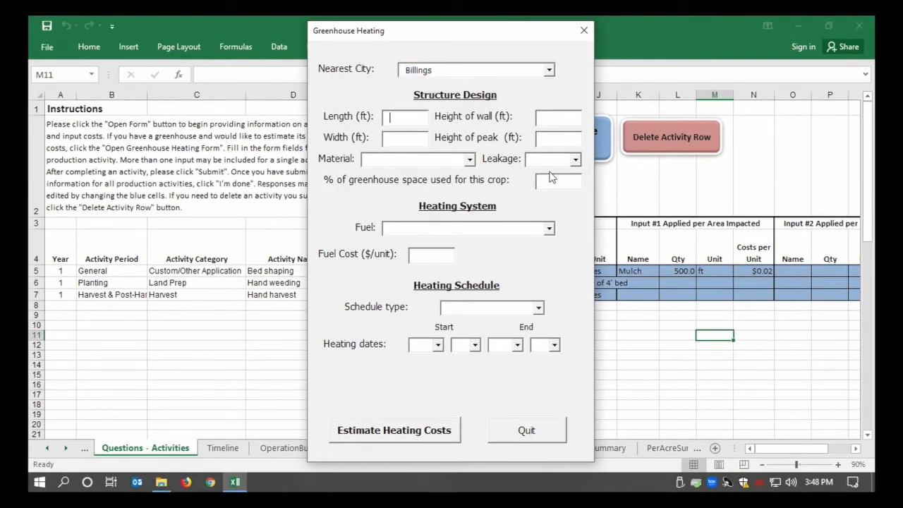
pyautogui.write('8')
pyautogui.click(470, 160)
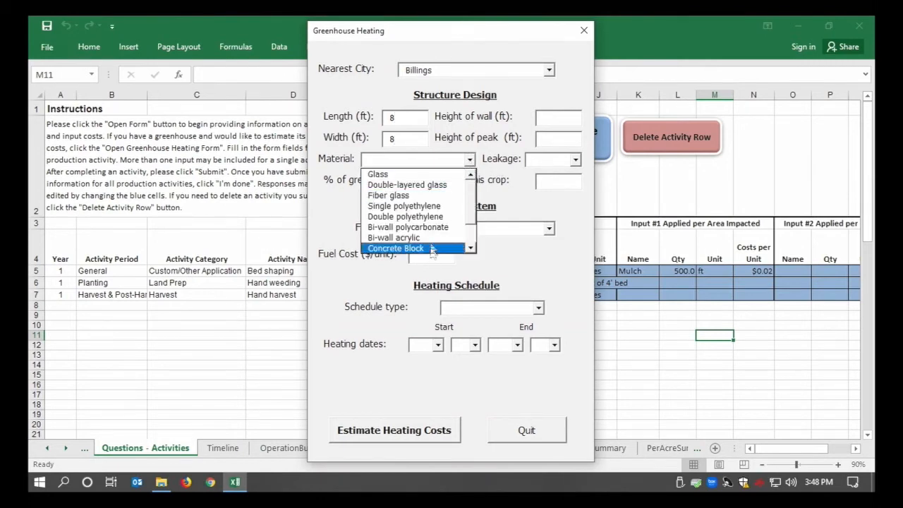
pyautogui.click(405, 216)
# Step: Set the greenhouse wall height to 8 ft and the peak height to 10 ft
pyautogui.click(556, 116)
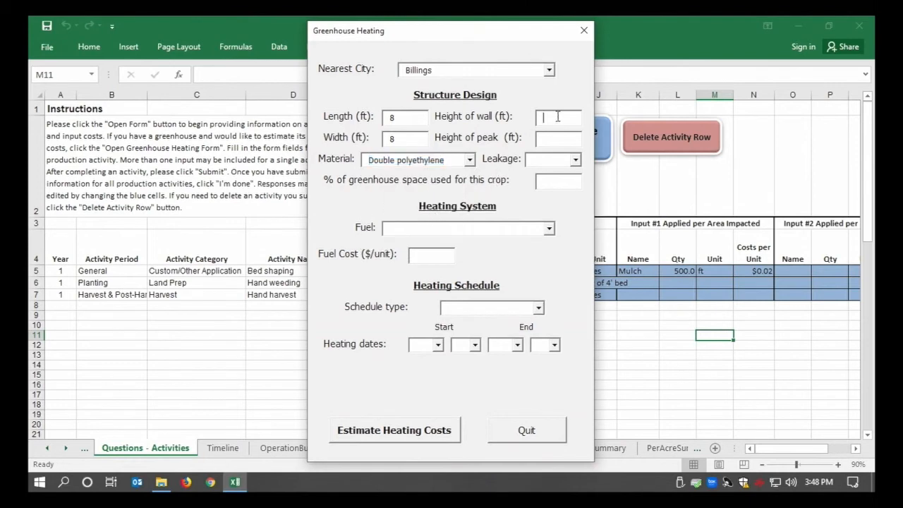
pyautogui.write('8')
pyautogui.press('Tab')
pyautogui.write('10')
# Step: Set the greenhouse space used for this crop to 100% and the leakage to Very
pyautogui.click(576, 160)
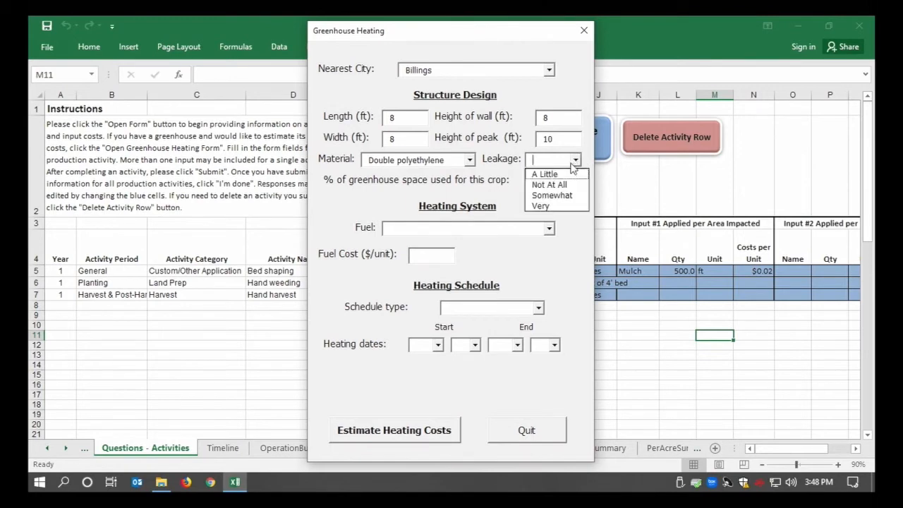
pyautogui.click(554, 173)
pyautogui.click(551, 182)
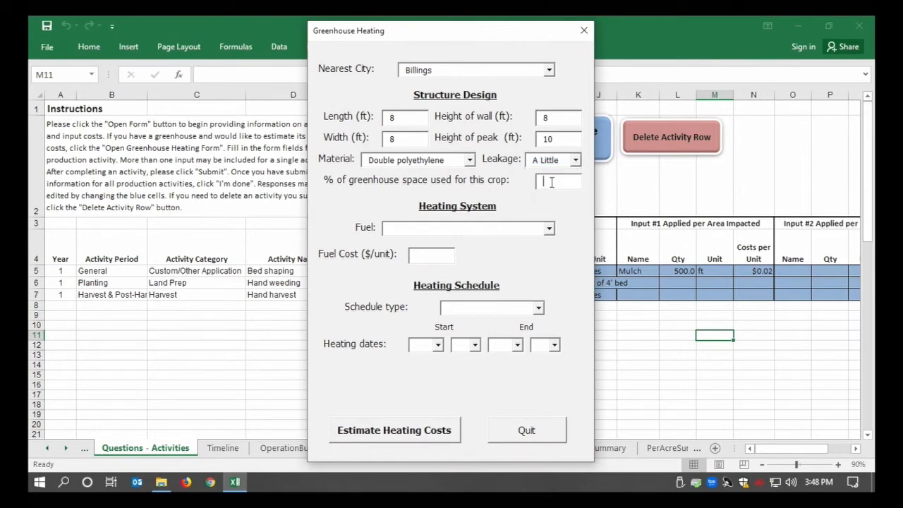
pyautogui.write('100')
pyautogui.click(576, 160)
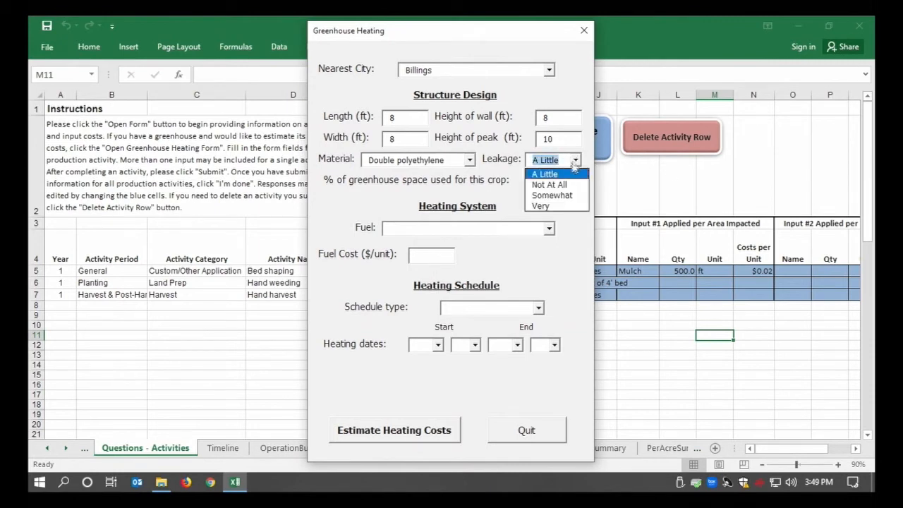
pyautogui.click(563, 206)
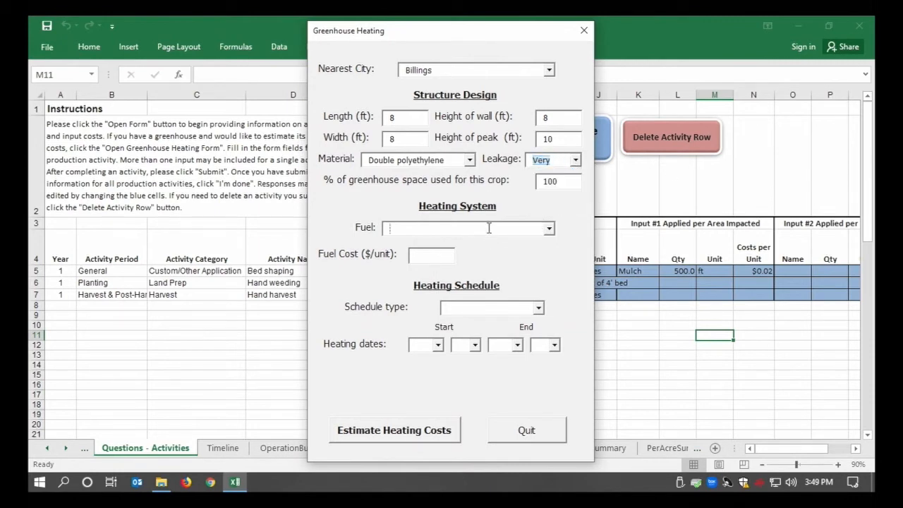
# Step: Set the heating fuel to Natural Gas at a cost of 3 per therm, with a Constant temp schedule
pyautogui.click(549, 230)
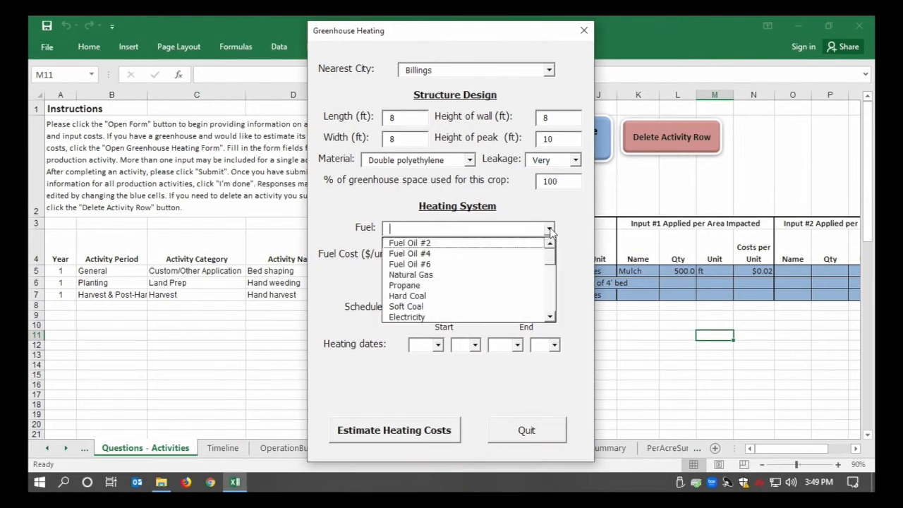
pyautogui.click(457, 275)
pyautogui.click(446, 248)
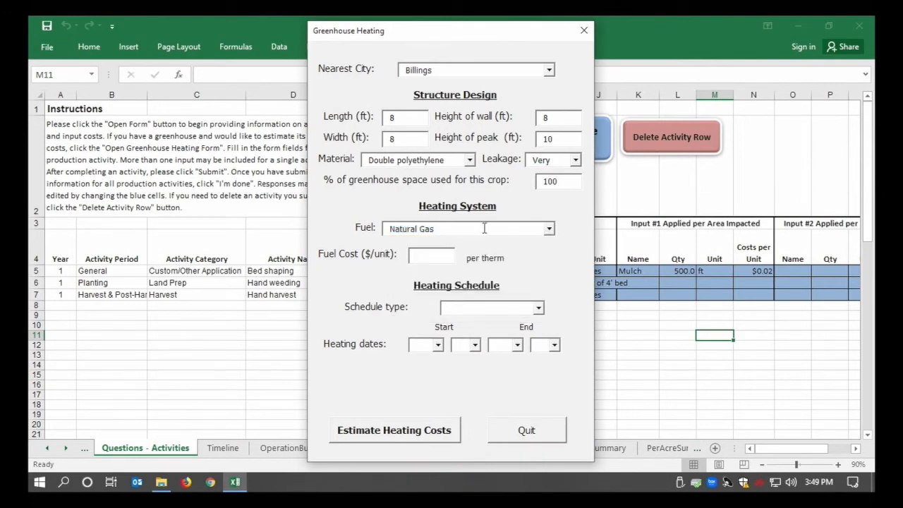
pyautogui.write('3')
pyautogui.click(539, 308)
pyautogui.click(526, 319)
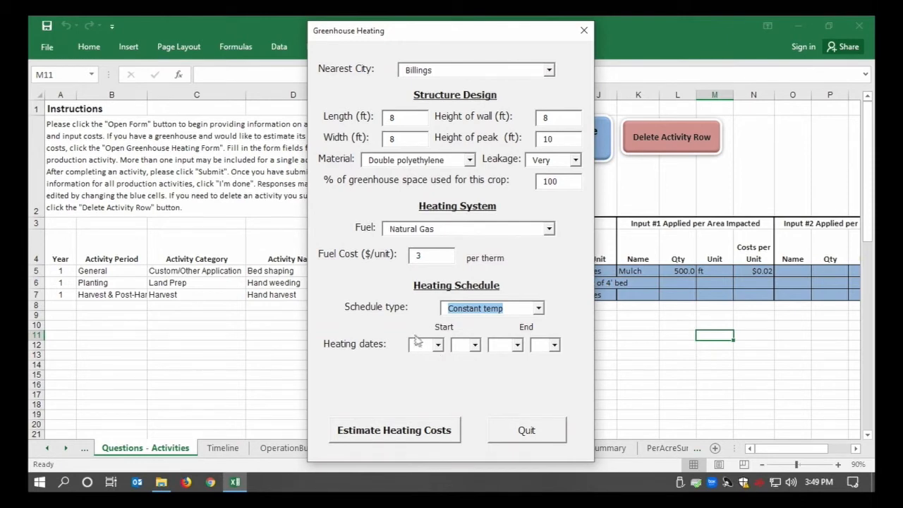
# Step: Set the heating dates from May 15 to May 30 and estimate the heating costs
pyautogui.click(435, 345)
pyautogui.click(437, 345)
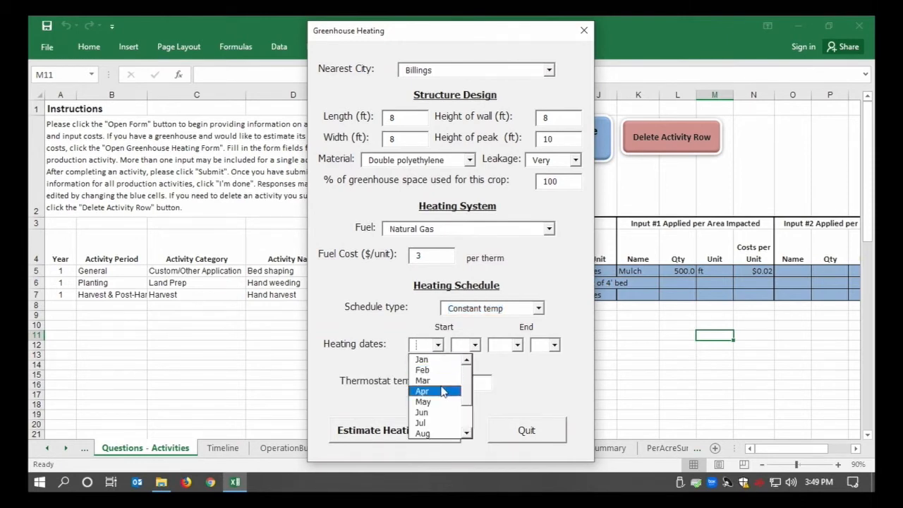
pyautogui.click(438, 402)
pyautogui.click(460, 345)
pyautogui.write('15')
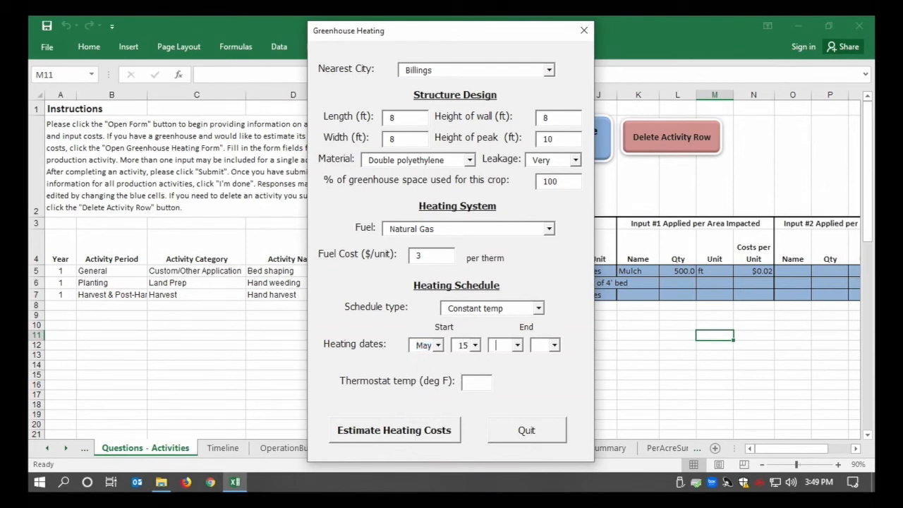
pyautogui.write('May')
pyautogui.click(406, 431)
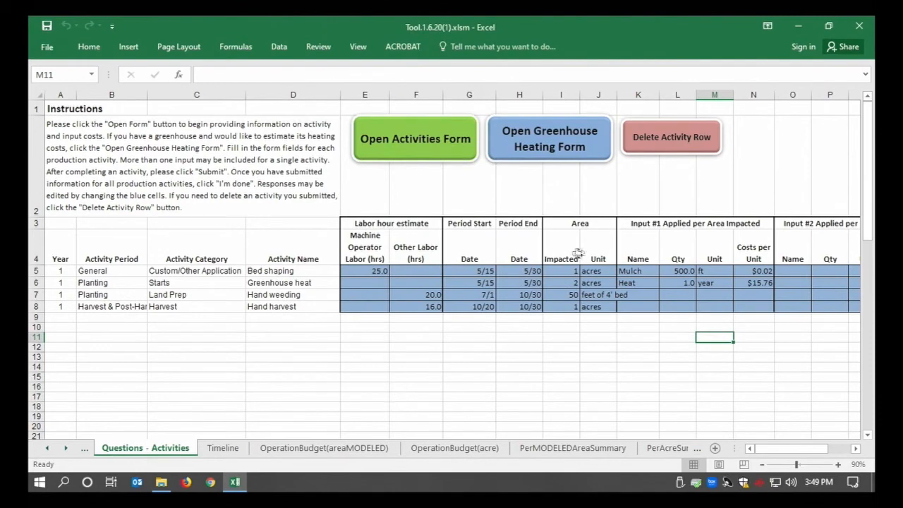
# Step: Check the greenhouse heat's cost per unit, and examine the activity rows and month columns on the Timeline sheet
pyautogui.click(750, 285)
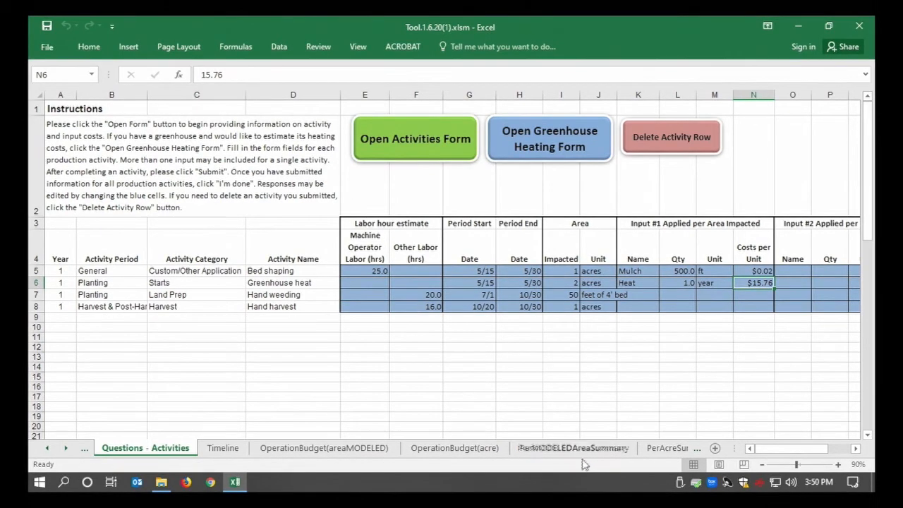
pyautogui.click(223, 450)
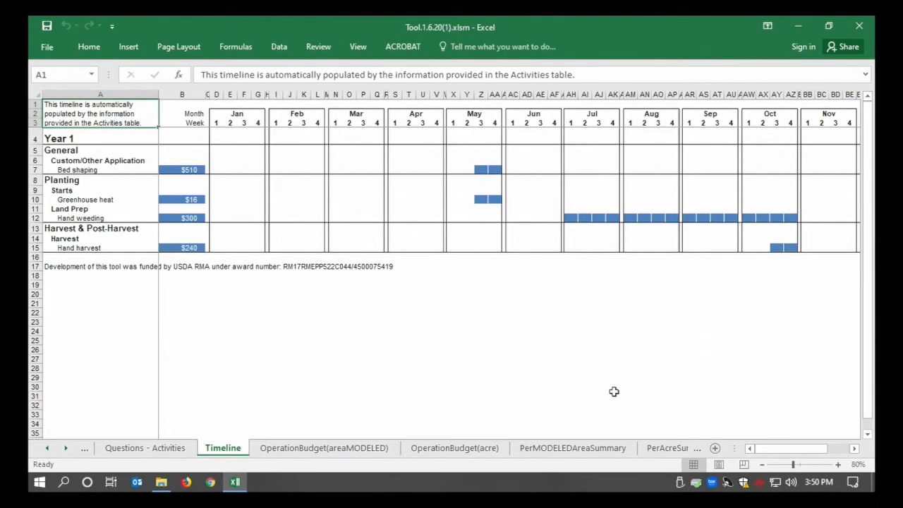
pyautogui.click(33, 169)
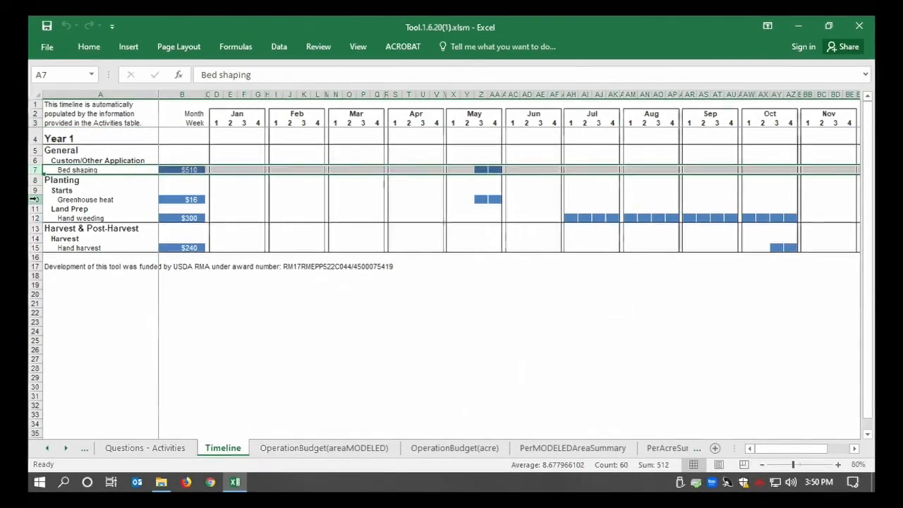
pyautogui.click(32, 200)
pyautogui.click(34, 218)
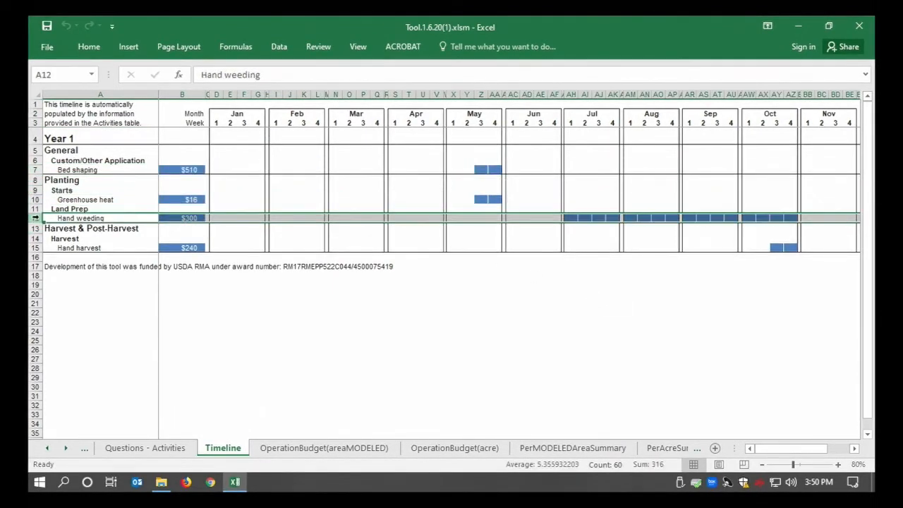
pyautogui.moveTo(238, 113); pyautogui.dragTo(256, 199)
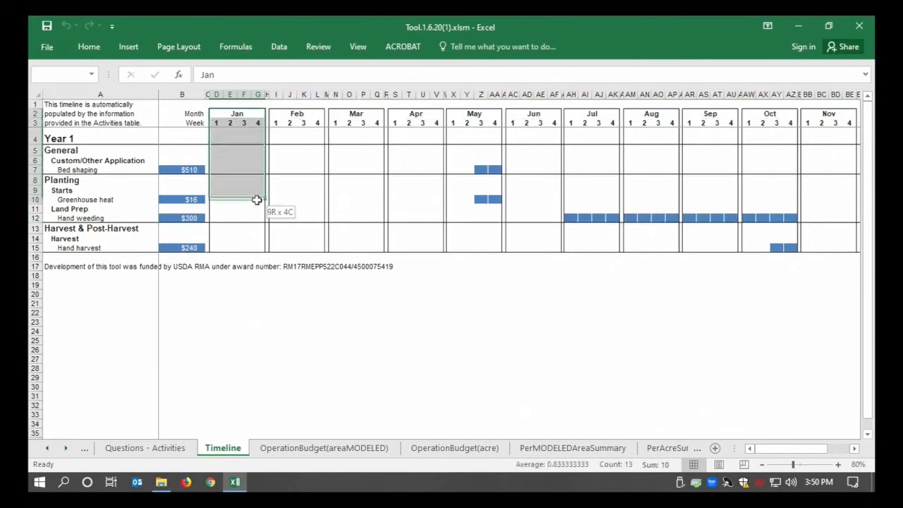
pyautogui.click(363, 169)
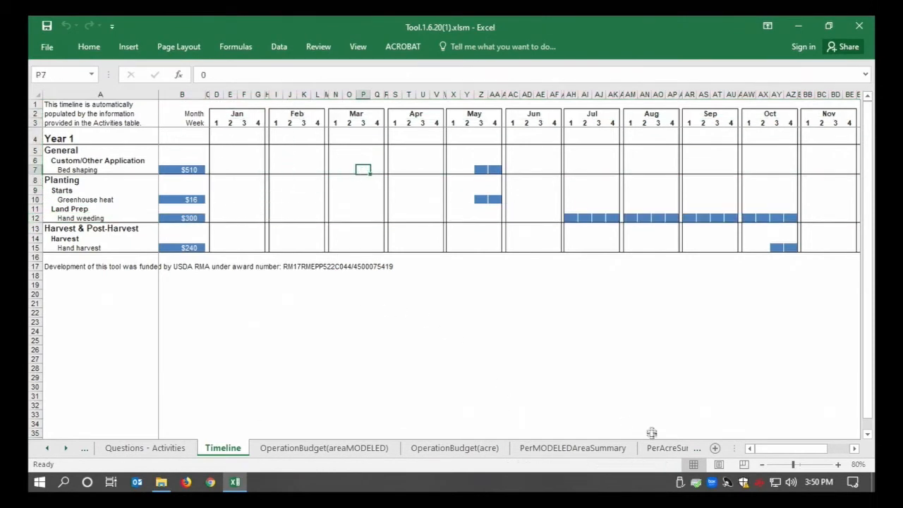
# Step: Examine the late-May activities, the July-to-October hand weeding span and the bed shaping cost on the Timeline sheet
pyautogui.moveTo(772, 449)
pyautogui.mouseDown()
pyautogui.moveTo(783, 453)
pyautogui.moveTo(764, 454)
pyautogui.mouseUp()
pyautogui.moveTo(483, 149); pyautogui.dragTo(489, 248)
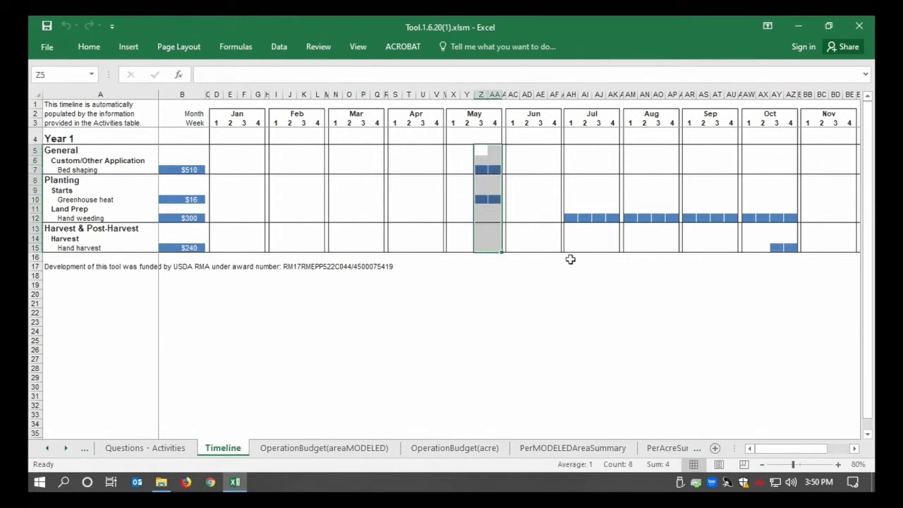
pyautogui.moveTo(570, 217); pyautogui.dragTo(796, 219)
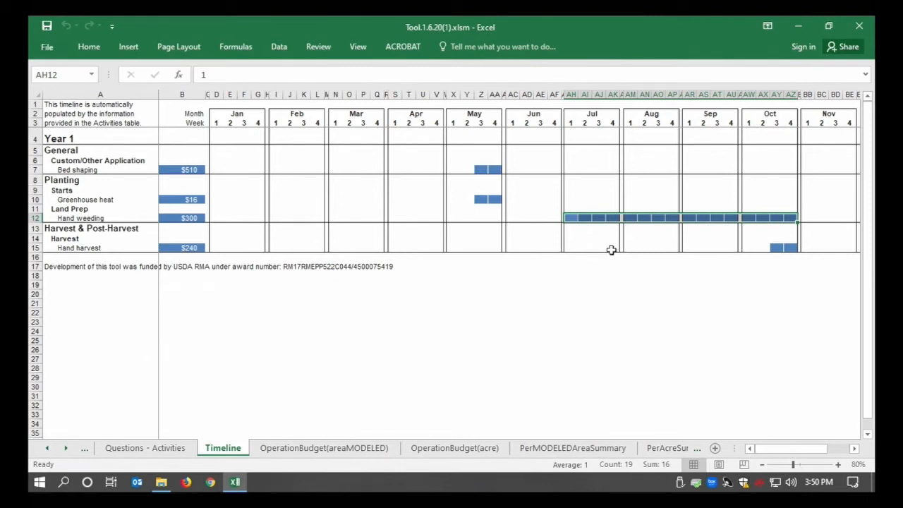
pyautogui.click(181, 167)
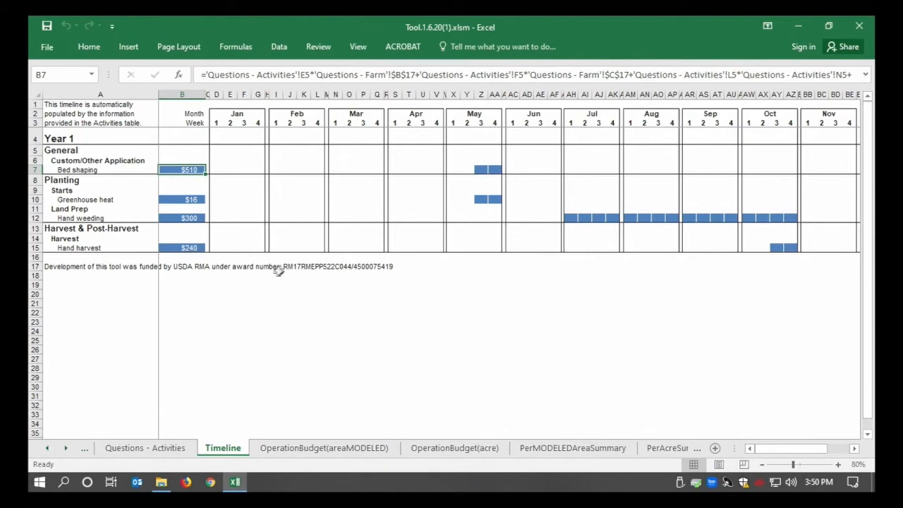
# Step: Review the bed shaping row, cost columns and total costs on the OperationBudget(areaMODELED) sheet, and the total costs on OperationBudget(acre)
pyautogui.click(350, 450)
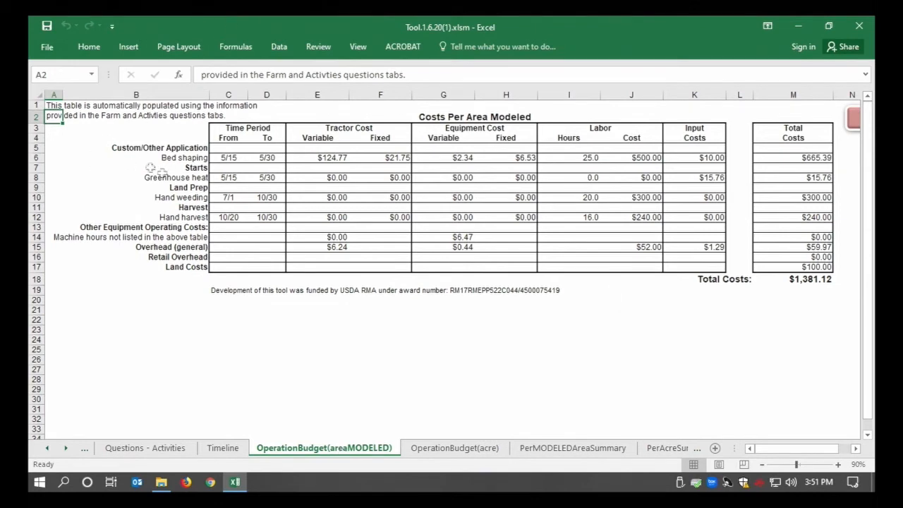
pyautogui.moveTo(192, 158); pyautogui.dragTo(749, 158)
pyautogui.moveTo(310, 127); pyautogui.dragTo(508, 266)
pyautogui.moveTo(601, 128); pyautogui.dragTo(695, 264)
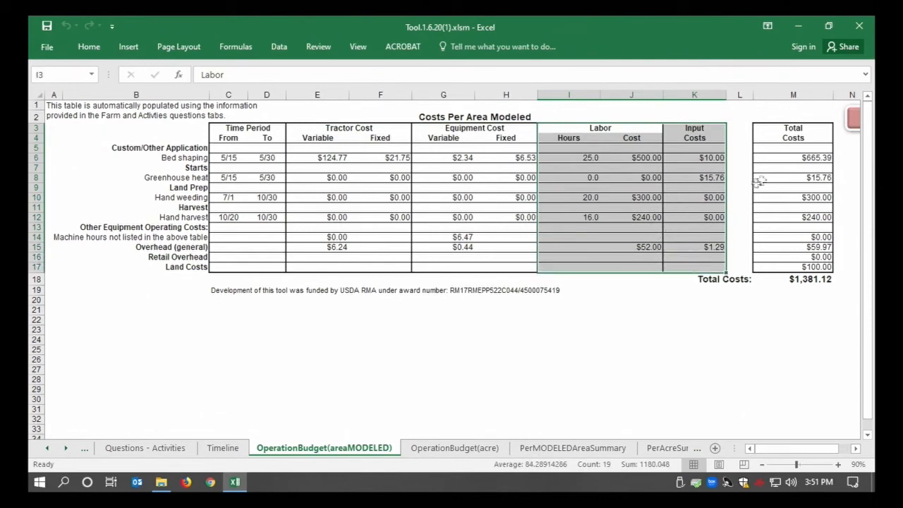
pyautogui.click(783, 159)
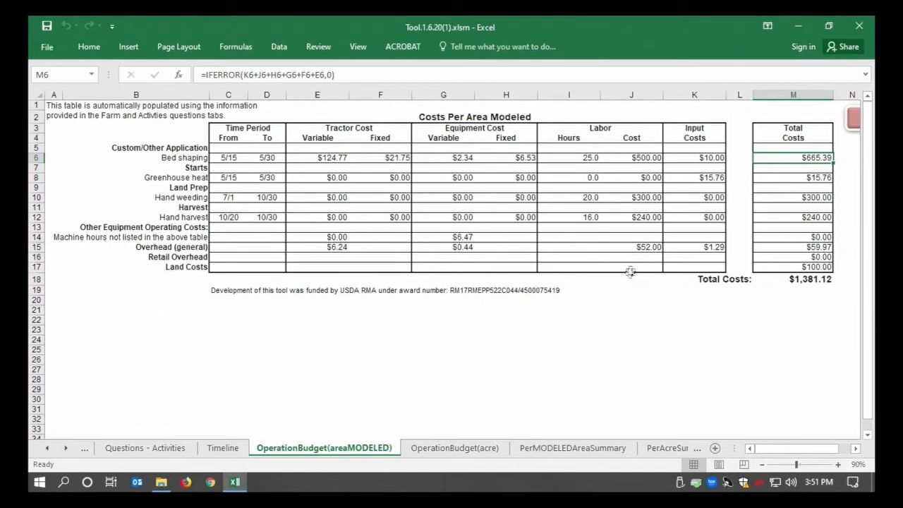
pyautogui.click(802, 283)
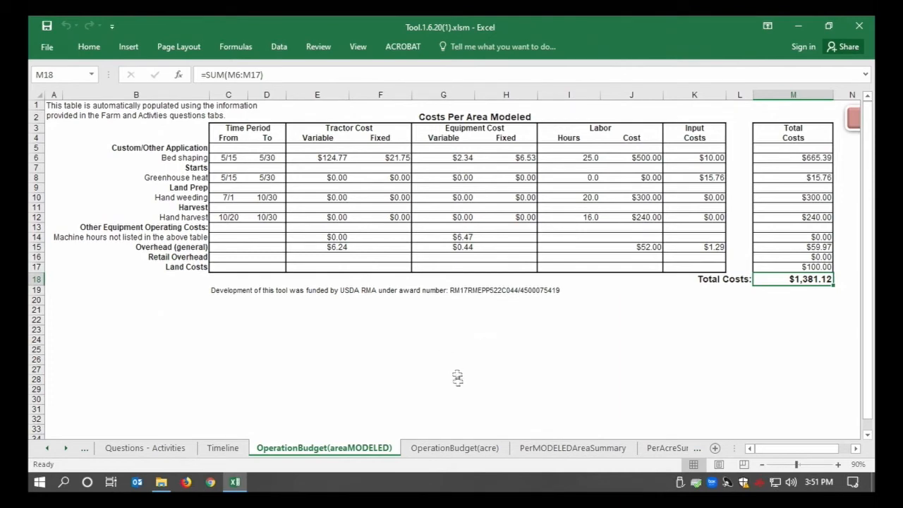
pyautogui.click(466, 449)
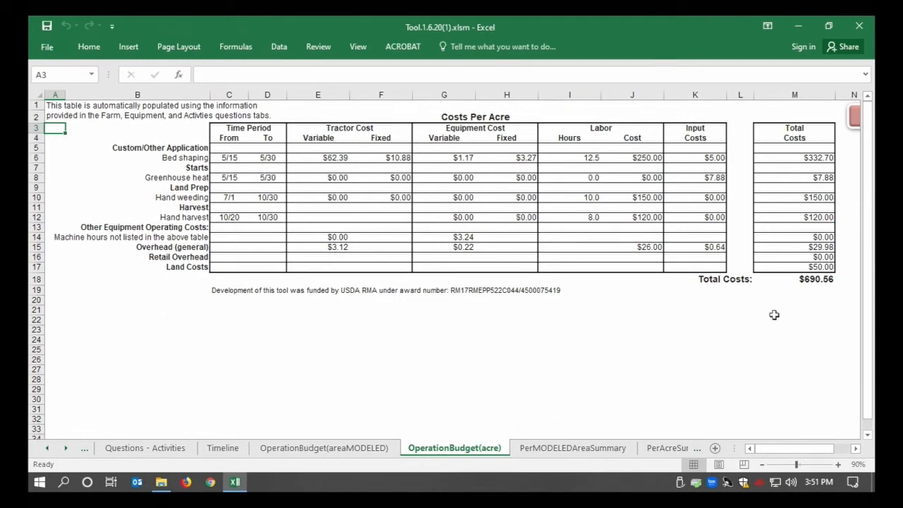
pyautogui.click(777, 279)
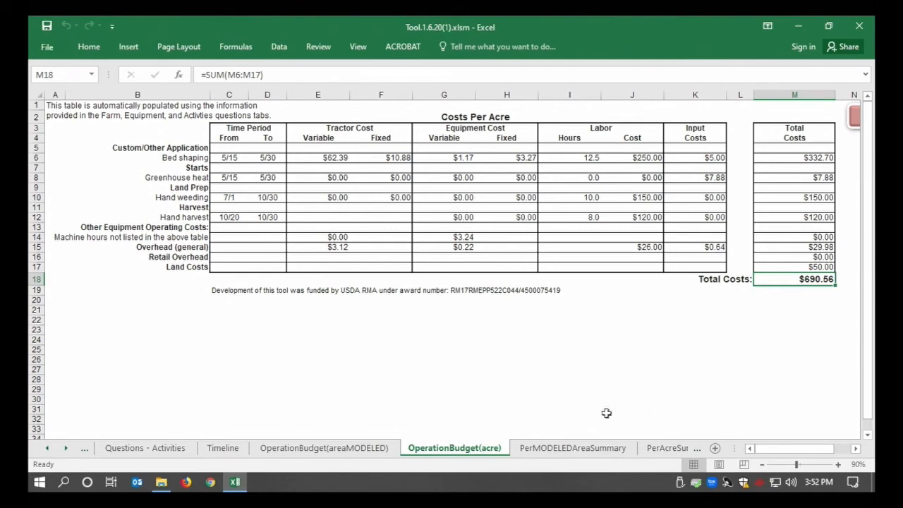
# Step: Check the squash seed income section and the net revenues per area on the PerMODELEDAreaSummary sheet
pyautogui.click(573, 447)
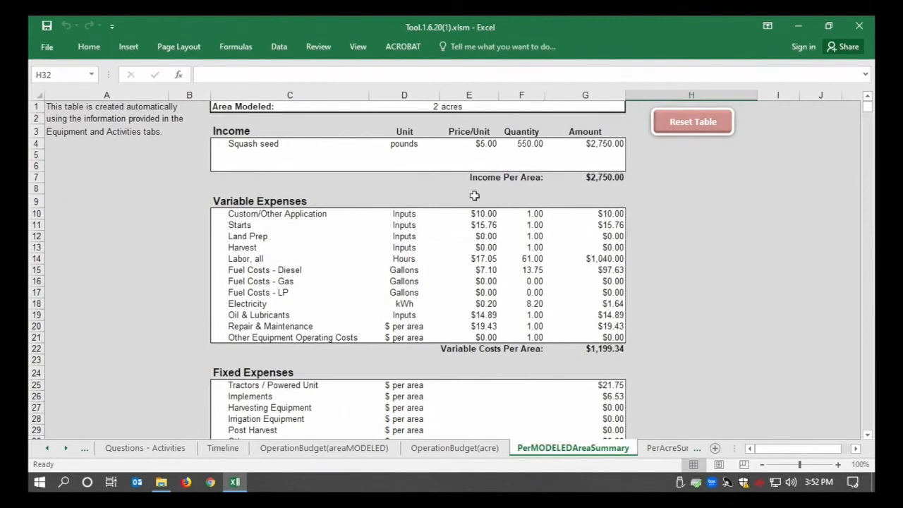
pyautogui.moveTo(246, 136); pyautogui.dragTo(602, 182)
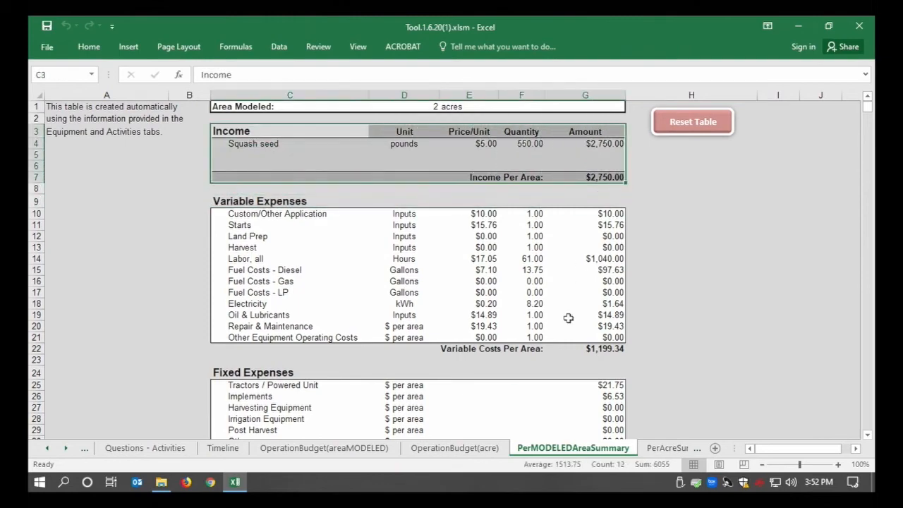
pyautogui.scroll(-5, 570, 316)
pyautogui.click(599, 337)
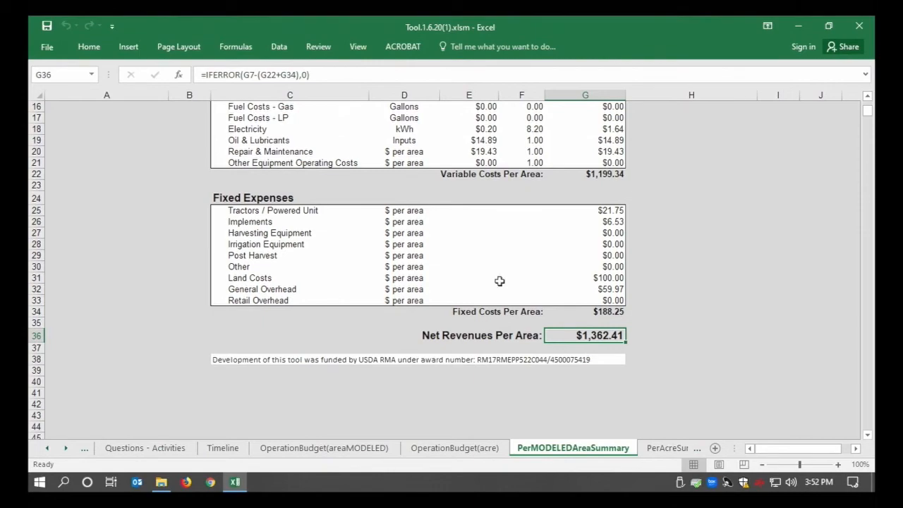
pyautogui.scroll(5, 498, 281)
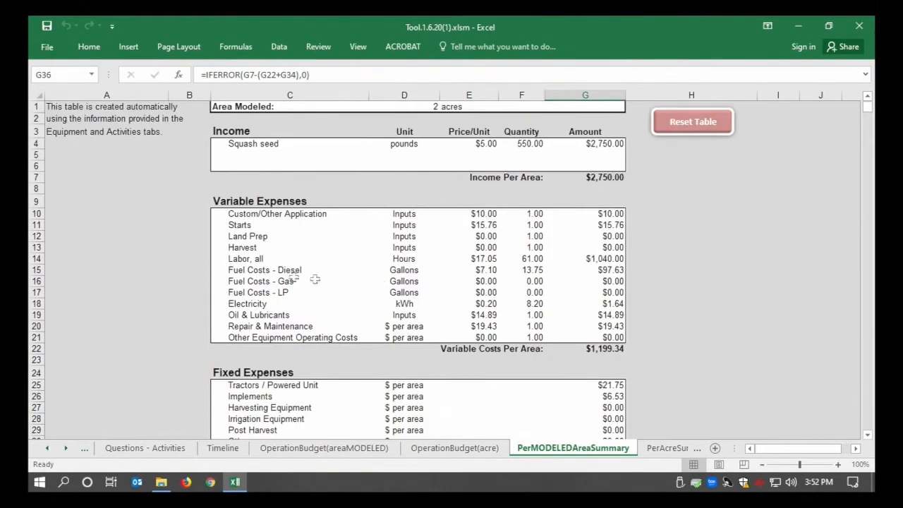
# Step: Inspect the diesel fuel and labor rows under the variable expenses of the modeled area summary
pyautogui.moveTo(292, 271); pyautogui.dragTo(593, 269)
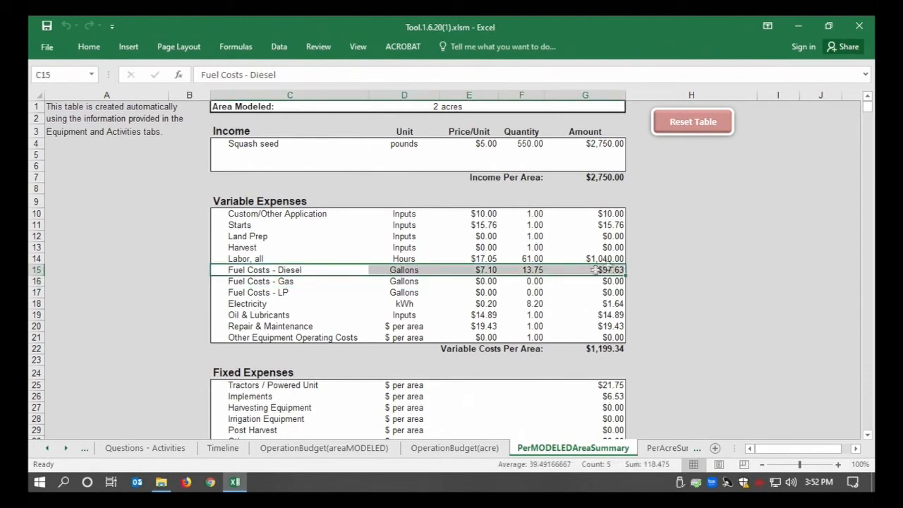
pyautogui.click(660, 251)
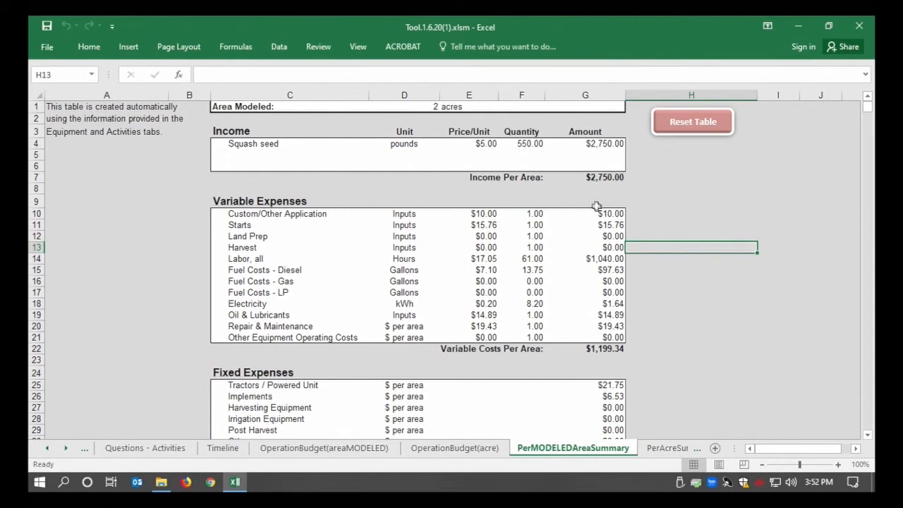
pyautogui.scroll(-1, 599, 204)
pyautogui.moveTo(605, 222); pyautogui.dragTo(274, 223)
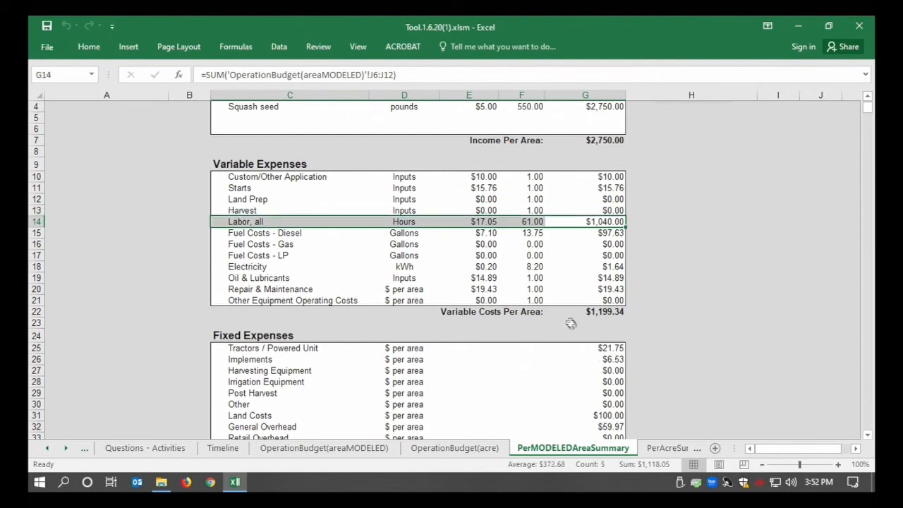
pyautogui.click(567, 234)
pyautogui.moveTo(566, 234); pyautogui.dragTo(296, 235)
pyautogui.scroll(-2, 479, 392)
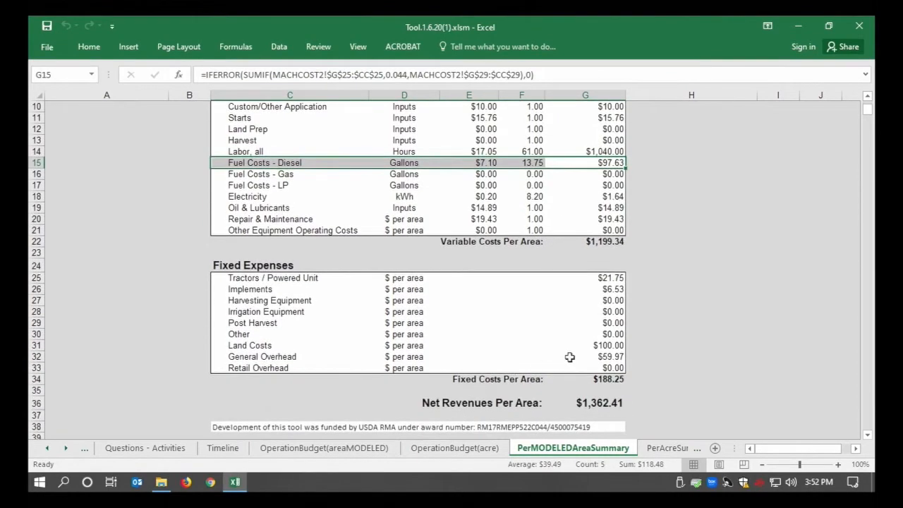
# Step: Review the full Variable Expenses and Fixed Expenses sections and the resulting net revenues per area
pyautogui.scroll(2, 519, 350)
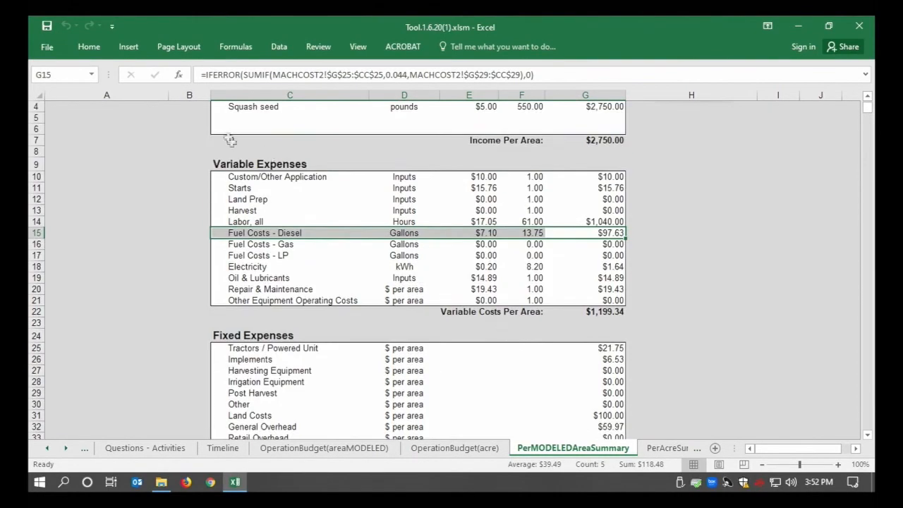
pyautogui.moveTo(240, 162); pyautogui.dragTo(582, 311)
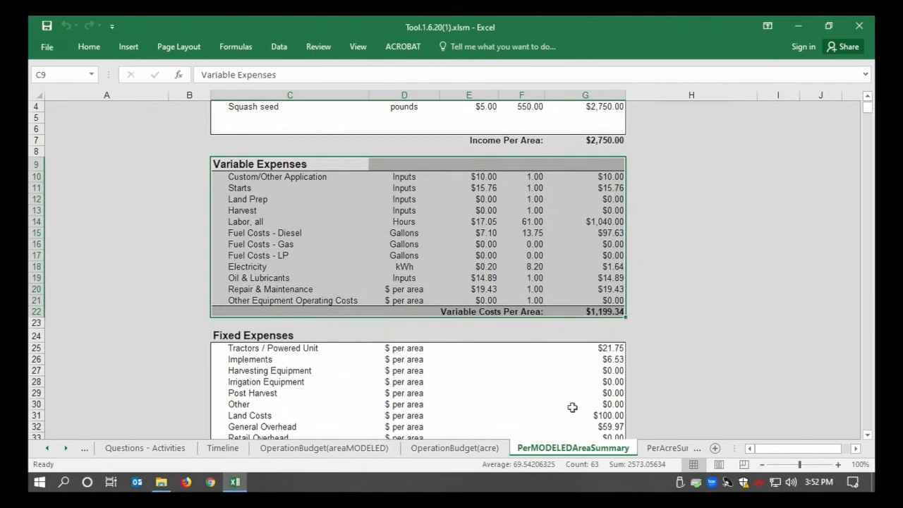
pyautogui.scroll(-2, 536, 402)
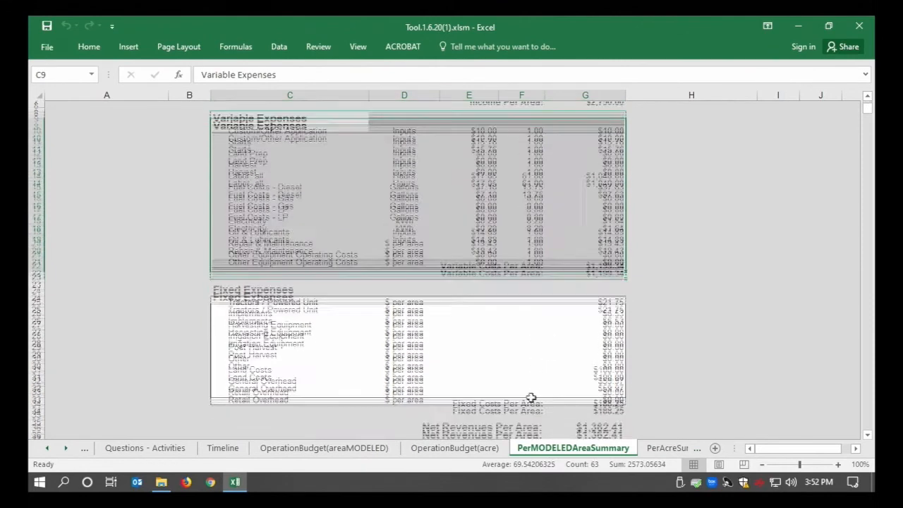
pyautogui.moveTo(248, 263); pyautogui.dragTo(624, 379)
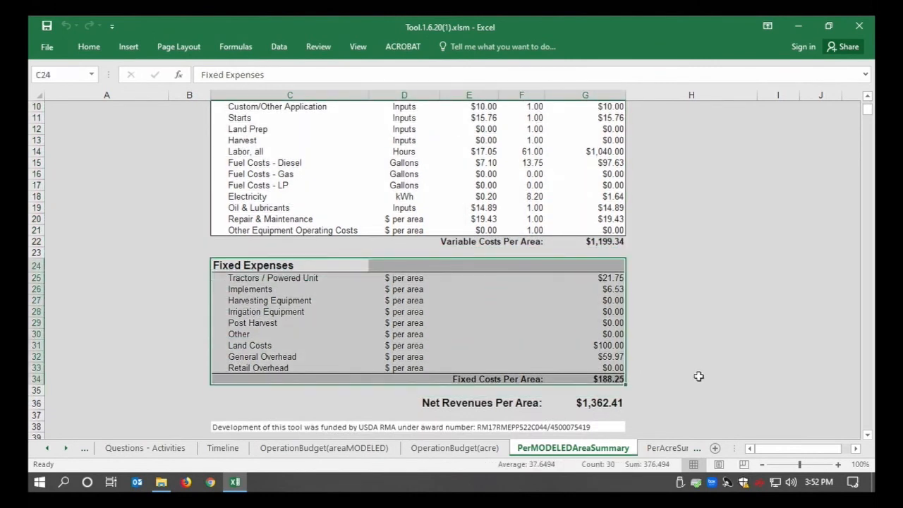
pyautogui.click(498, 344)
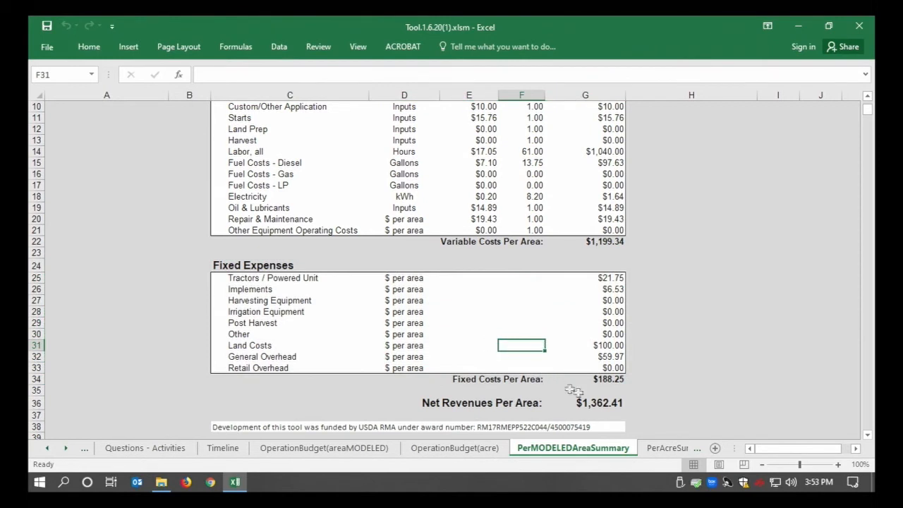
pyautogui.click(603, 404)
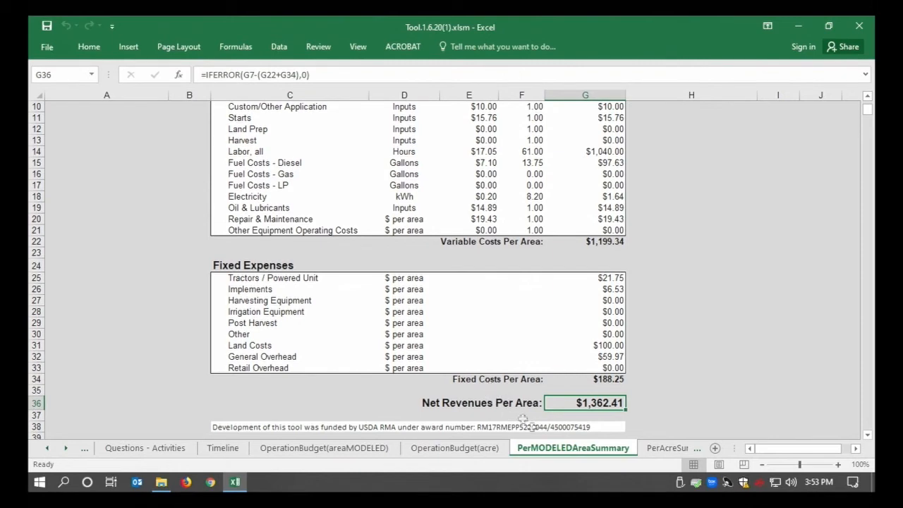
# Step: Review the expenses and net revenues on the PerAcreSummary sheet, comparing them with the modeled area summary
pyautogui.click(658, 450)
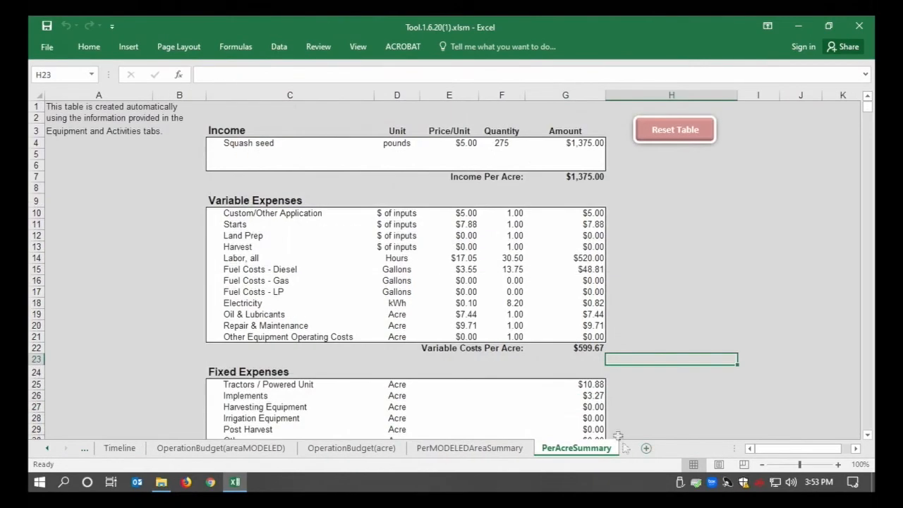
pyautogui.scroll(-1, 537, 286)
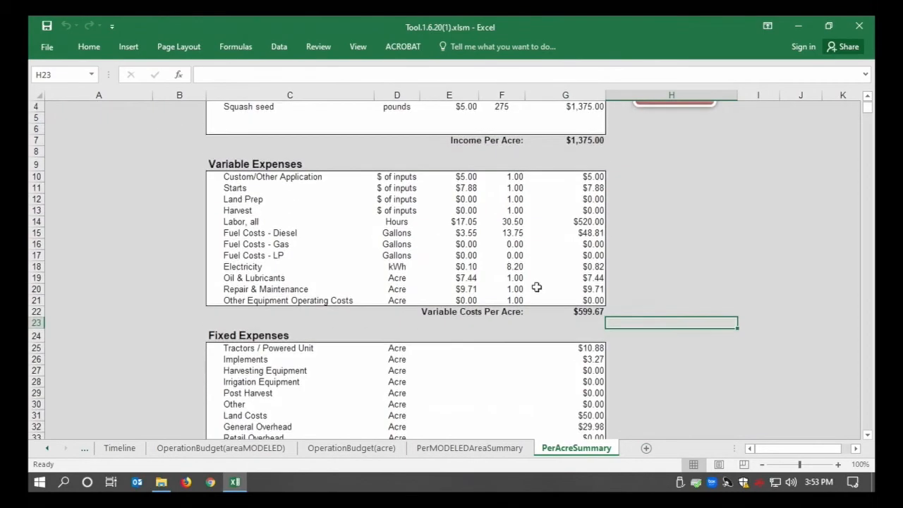
pyautogui.scroll(-2, 530, 286)
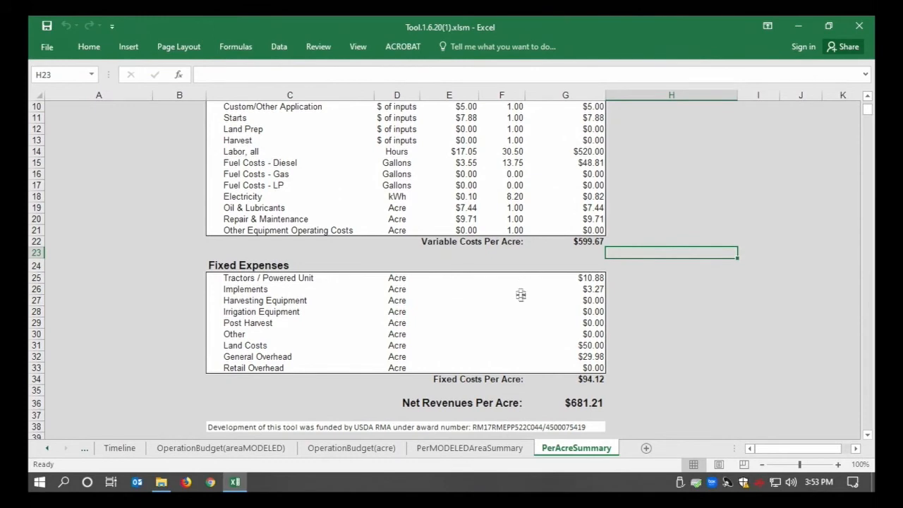
pyautogui.click(522, 453)
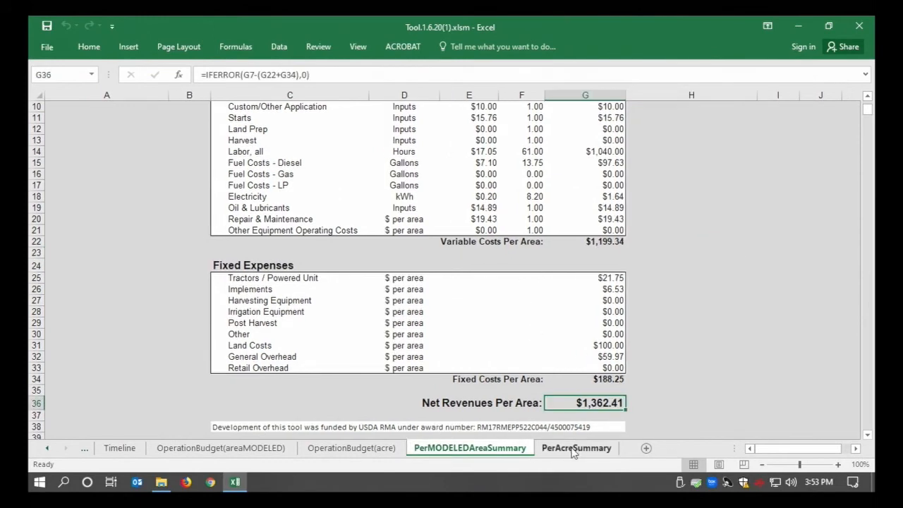
pyautogui.click(577, 452)
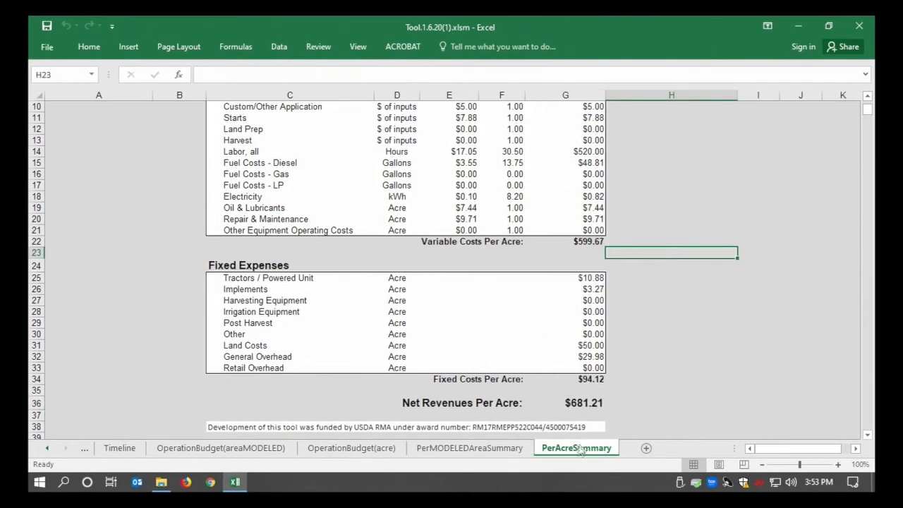
pyautogui.click(568, 404)
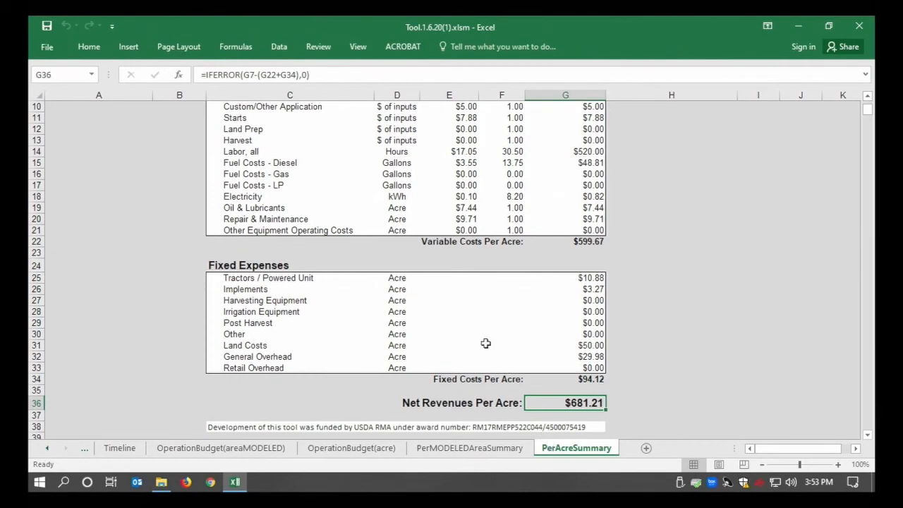
pyautogui.scroll(3, 486, 343)
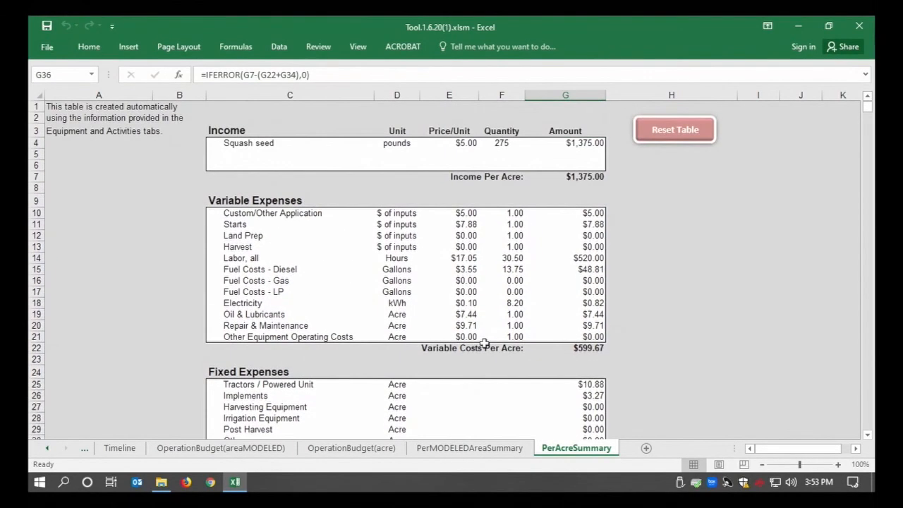